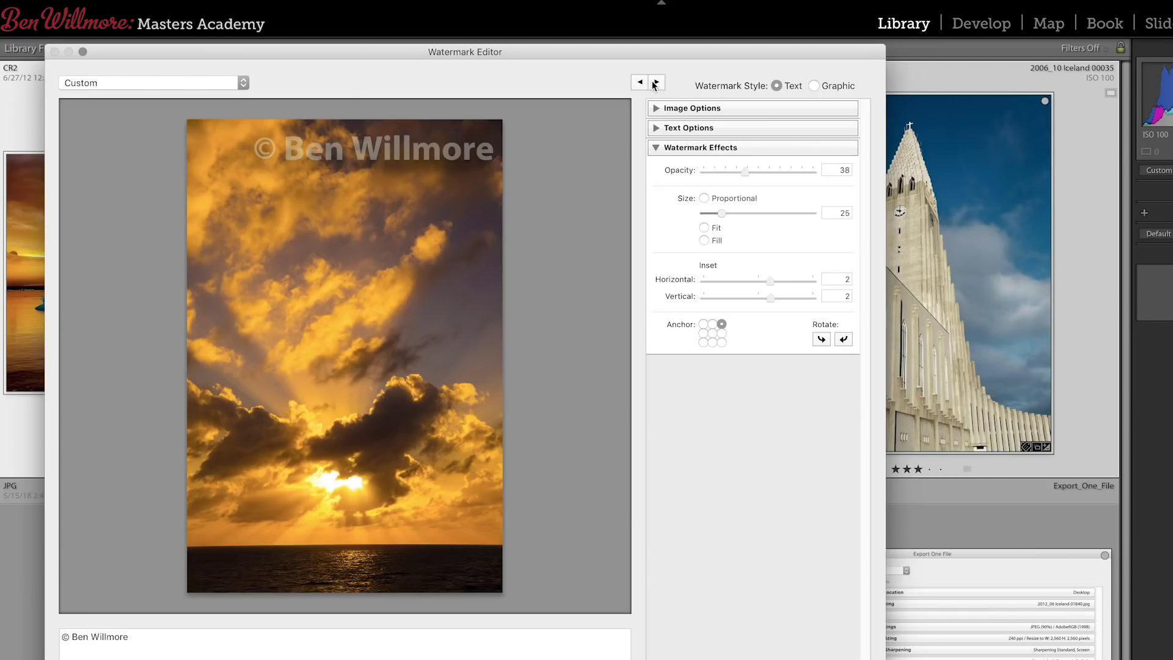
click(656, 82)
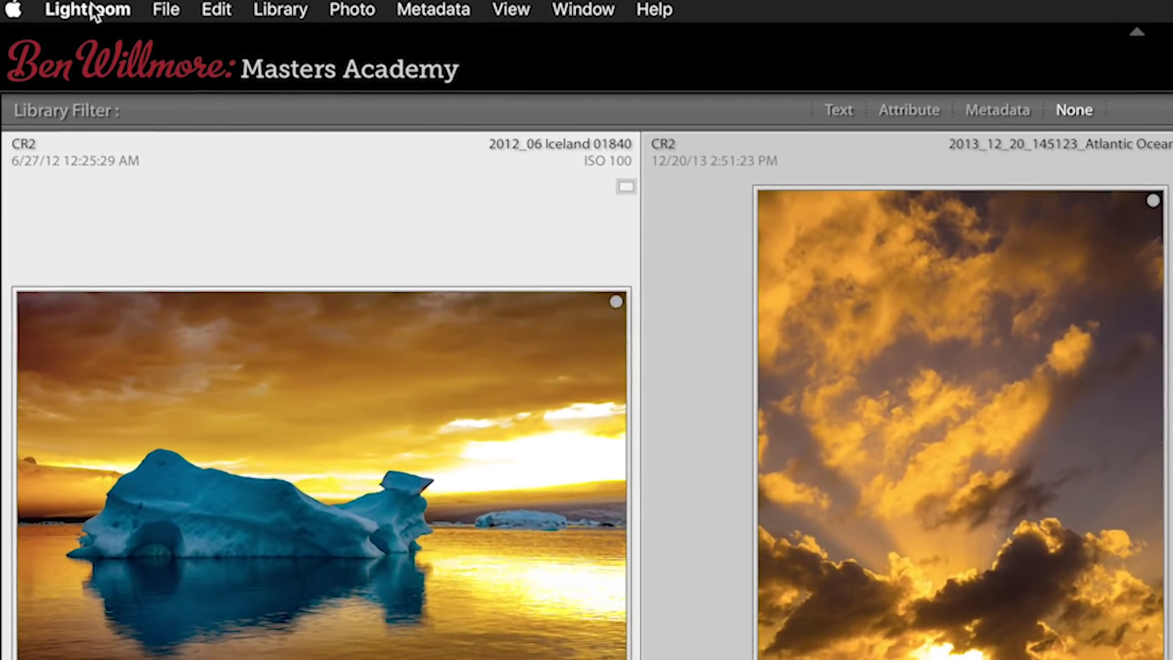
Close the Watermark Editor and open the Lightroom application menu.
click(108, 7)
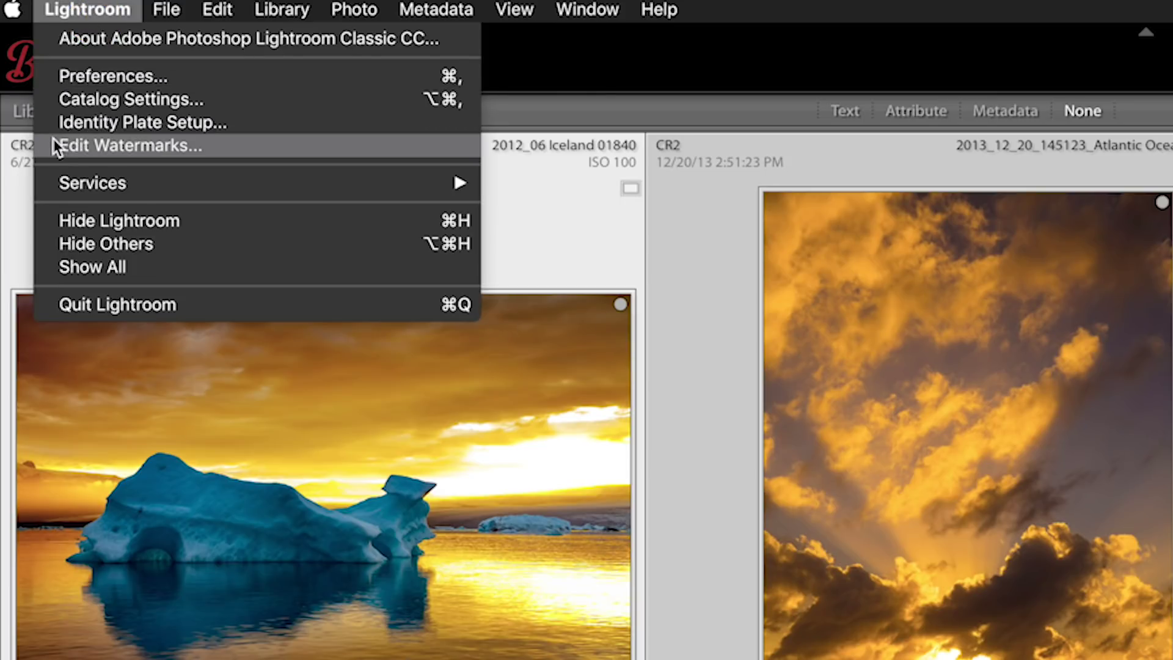
Reopen Edit Watermarks with the Text style kept and the Image Options panel collapsed.
click(56, 156)
click(56, 155)
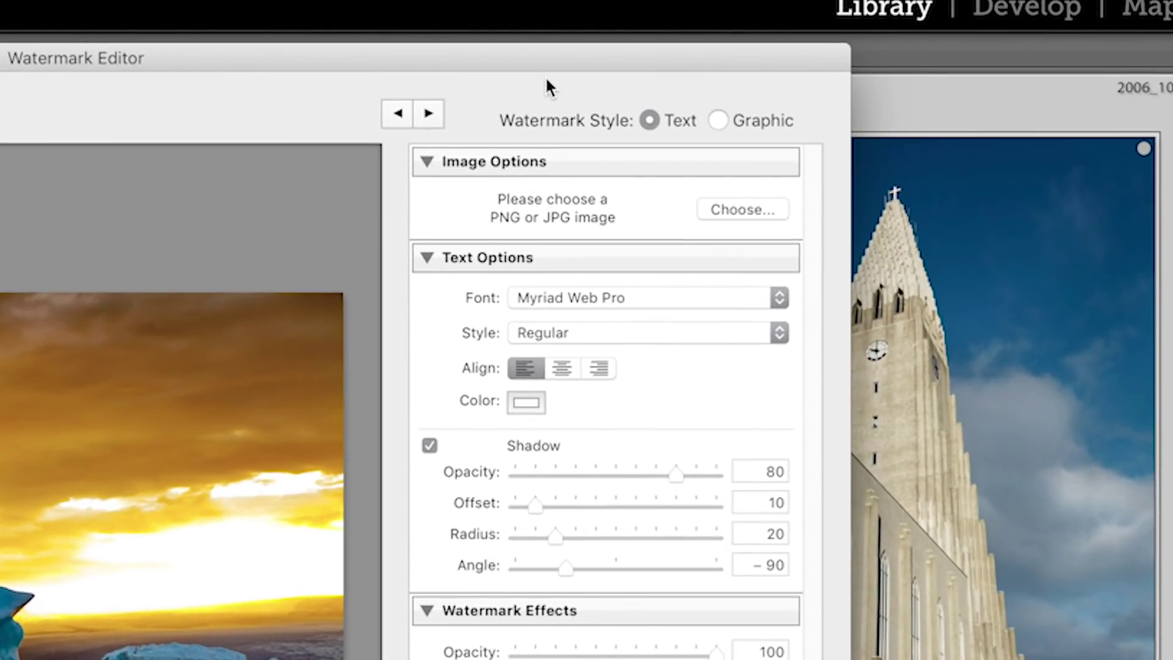
click(678, 120)
click(761, 130)
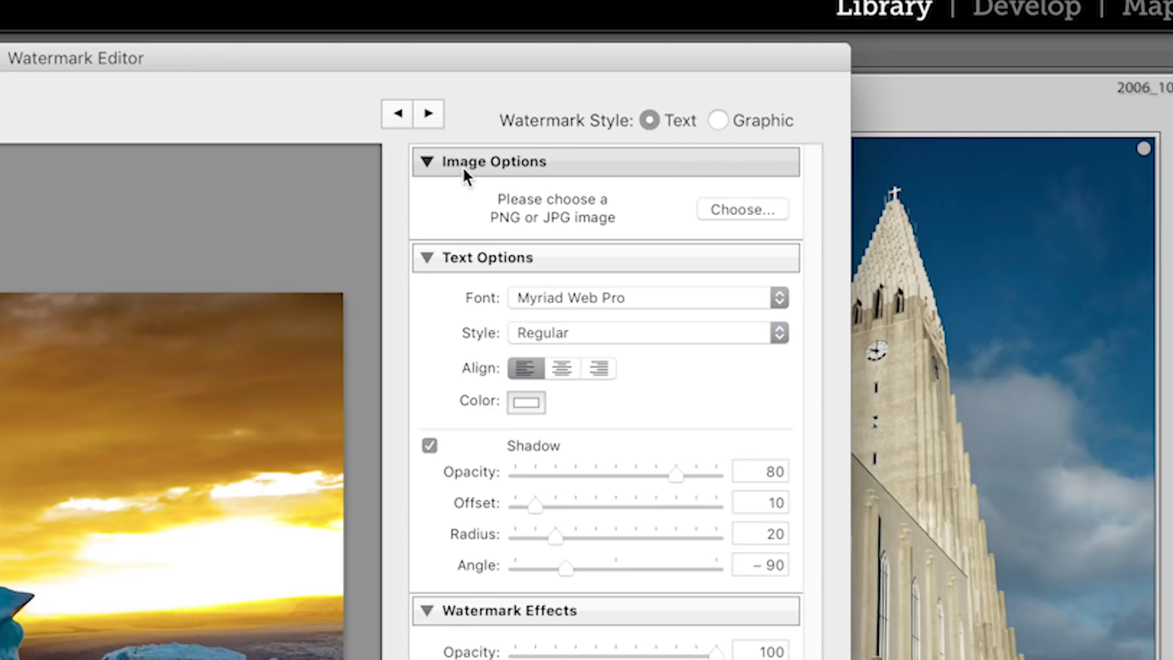
click(427, 162)
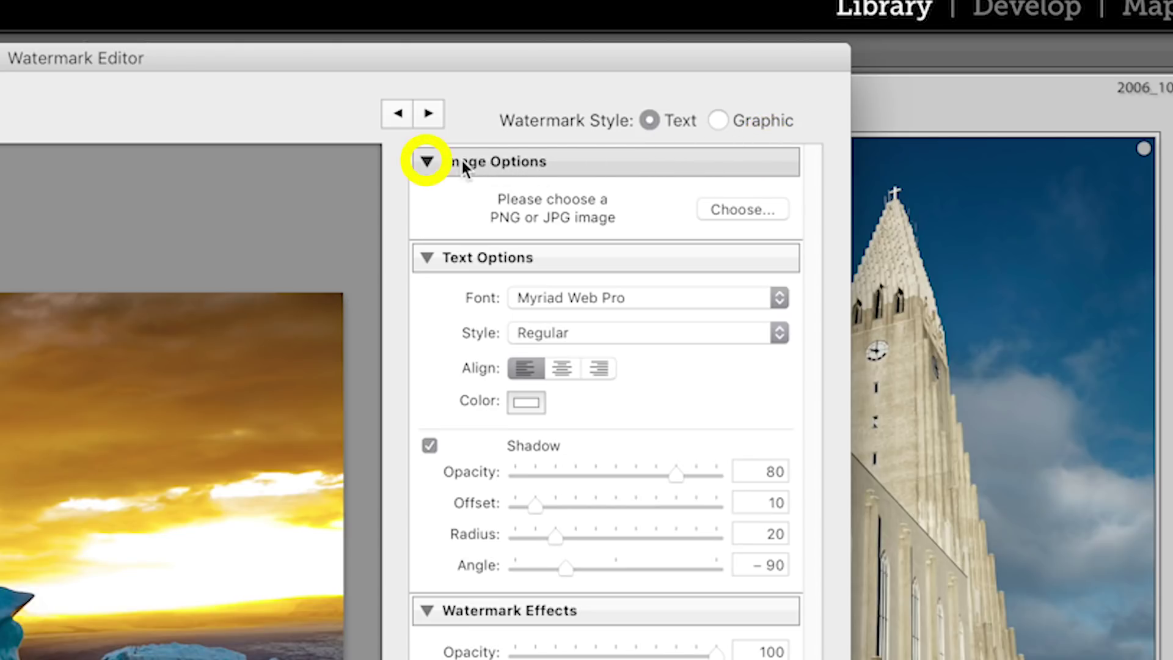
click(426, 162)
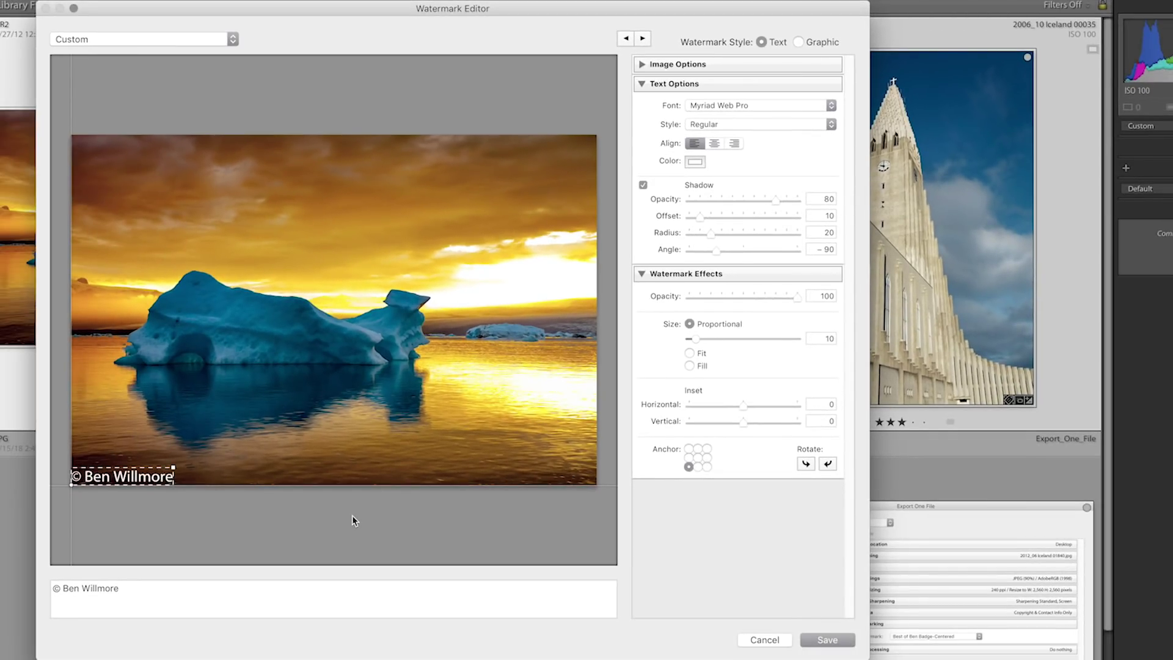
Set the whole copyright watermark text to Myriad Web Pro Bold.
triple_click(168, 601)
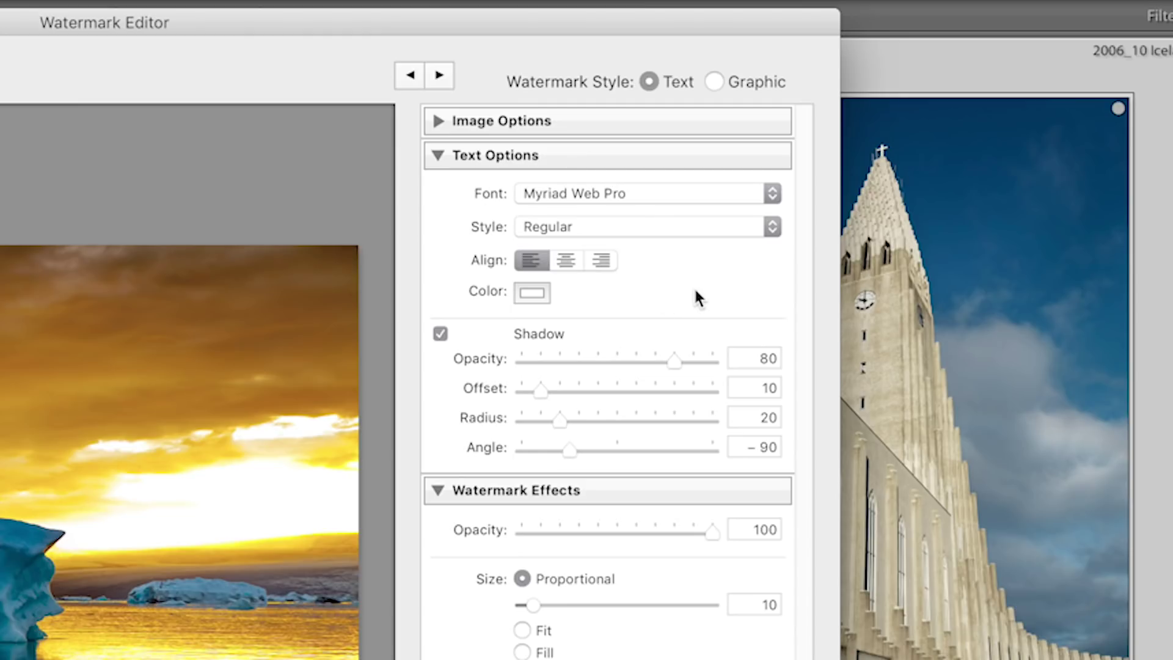
click(674, 194)
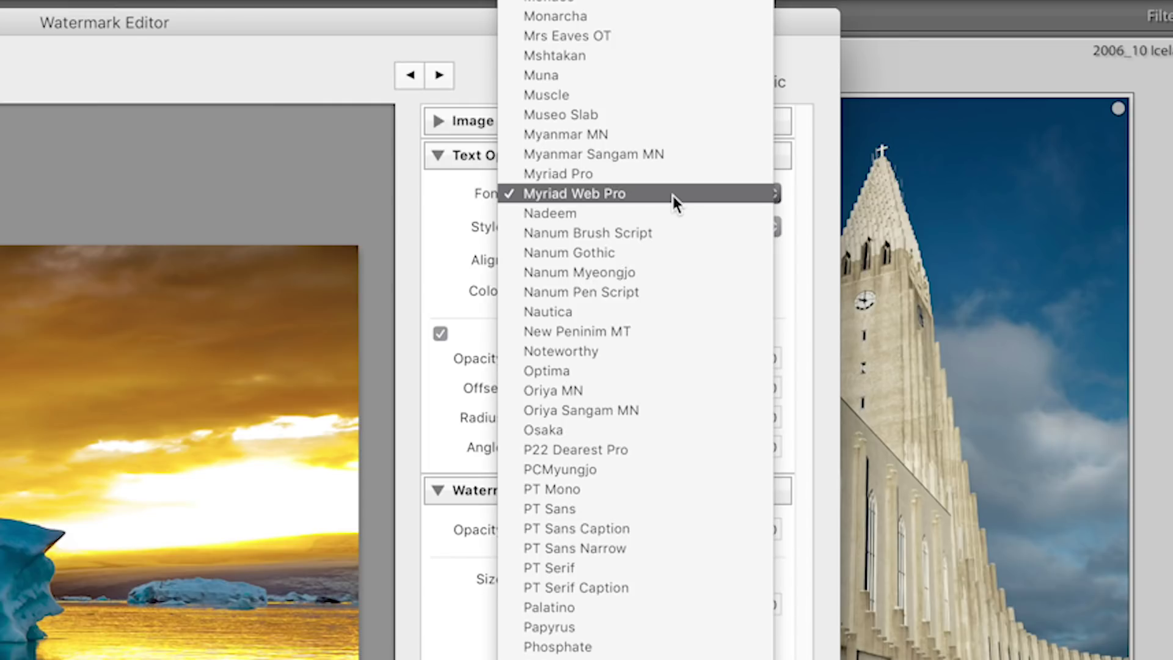
click(673, 195)
click(618, 230)
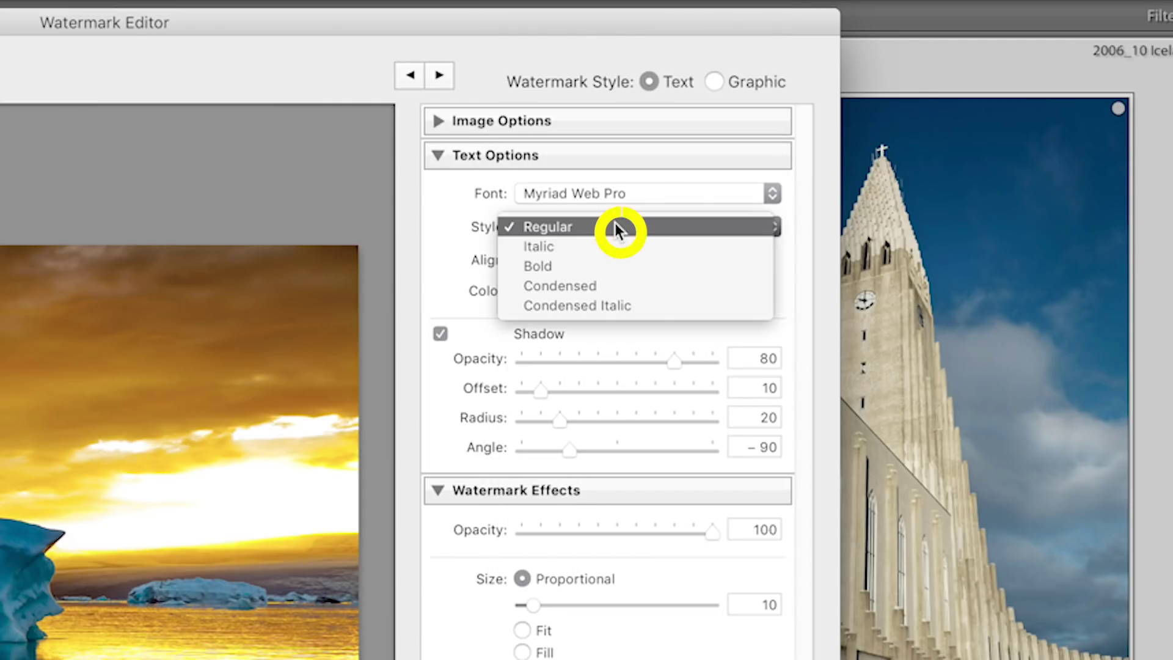
click(606, 266)
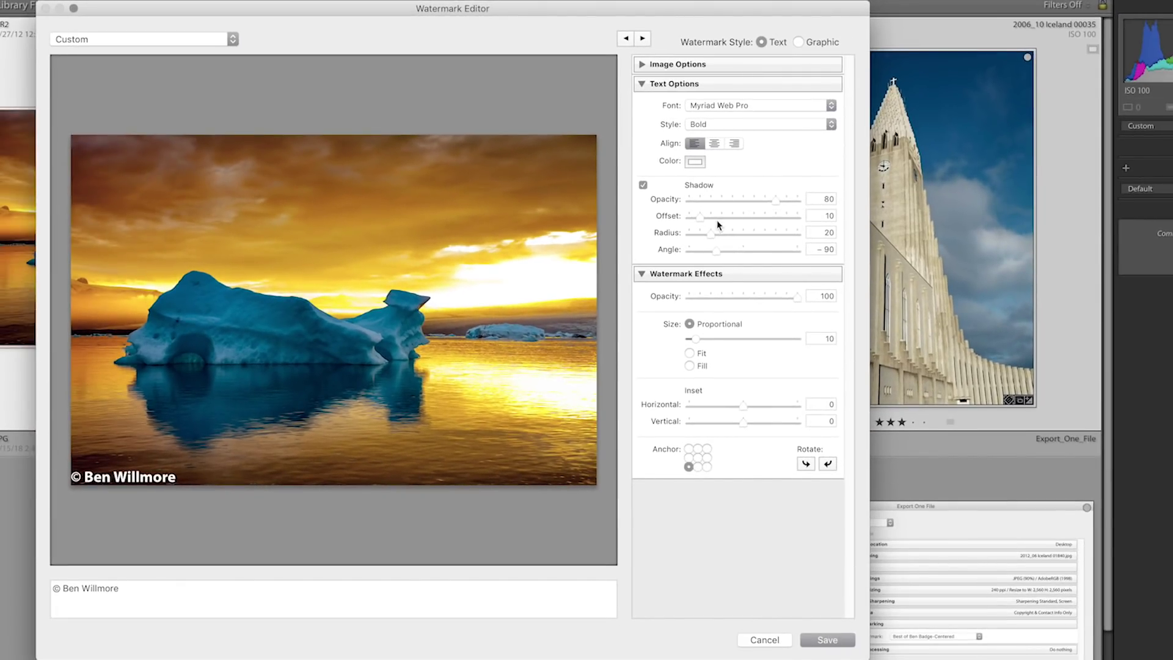
Enlarge the watermark text on the photo to size 24 using its corner handle.
mouse_move(240, 424)
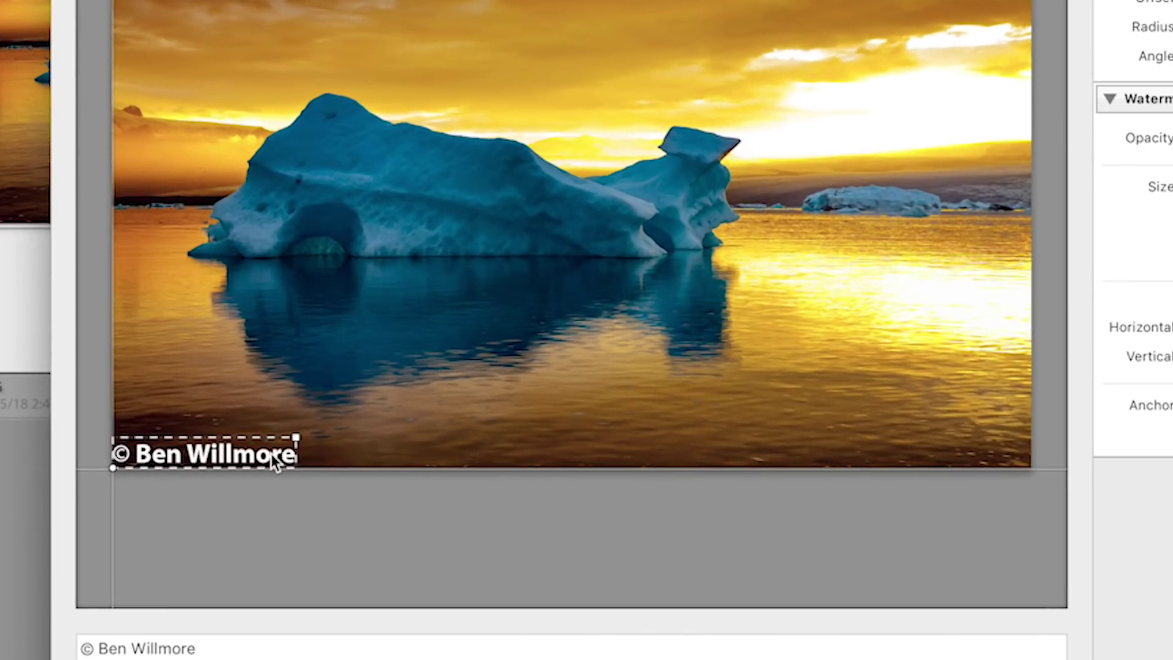
click(286, 438)
drag(296, 437, 548, 325)
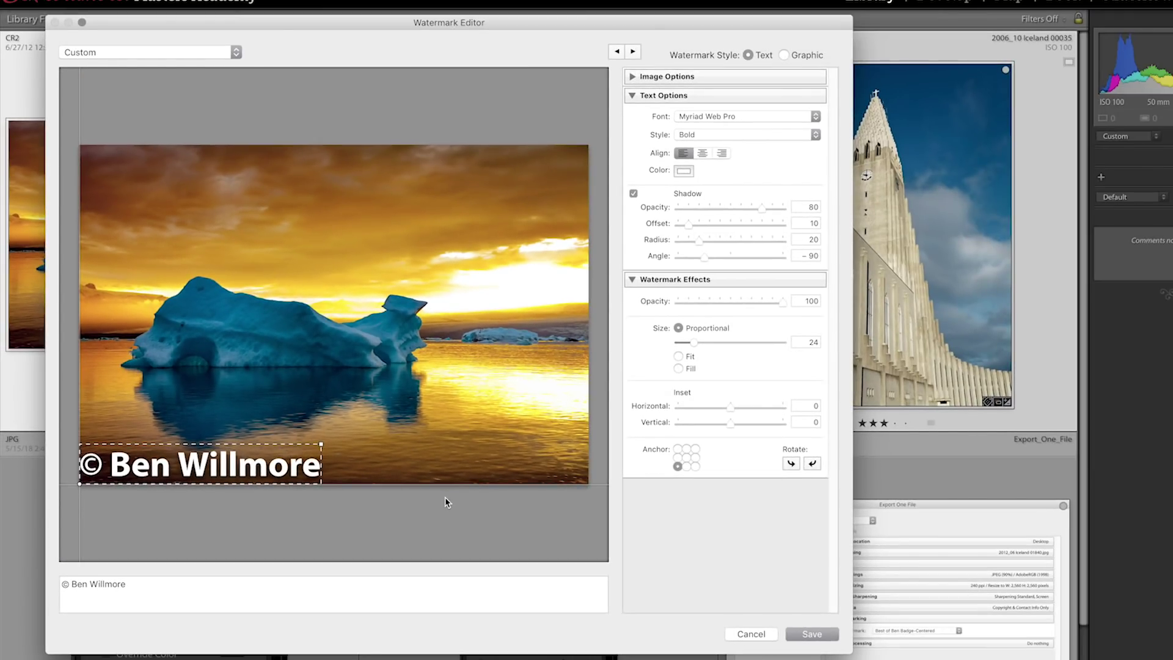
click(67, 584)
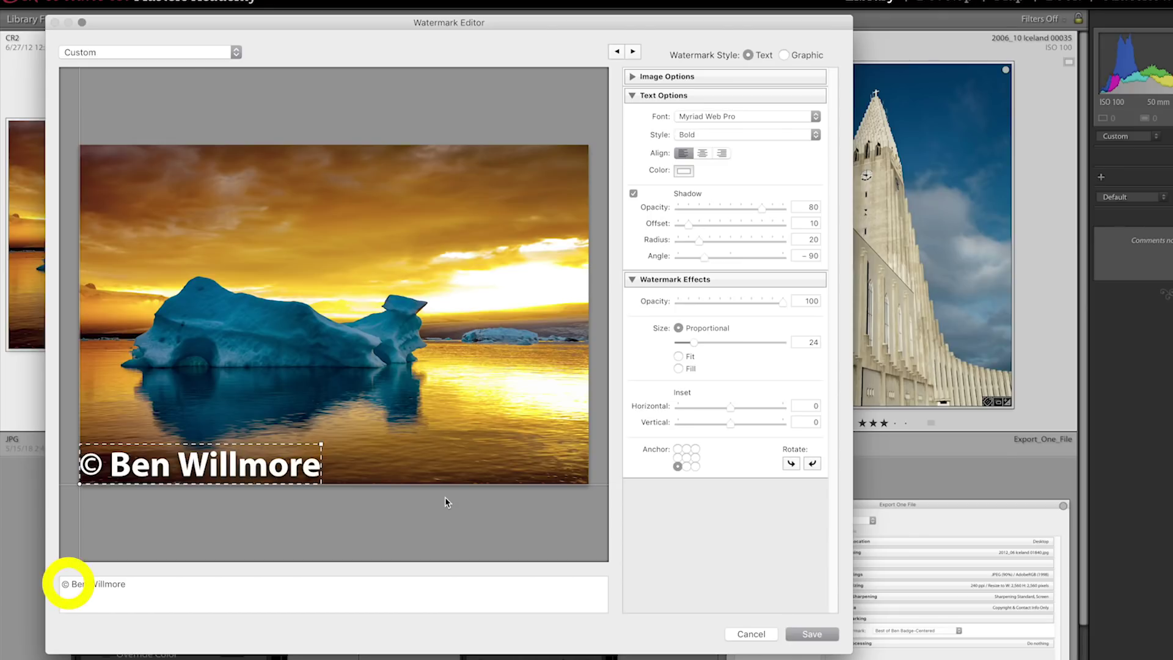
click(659, 170)
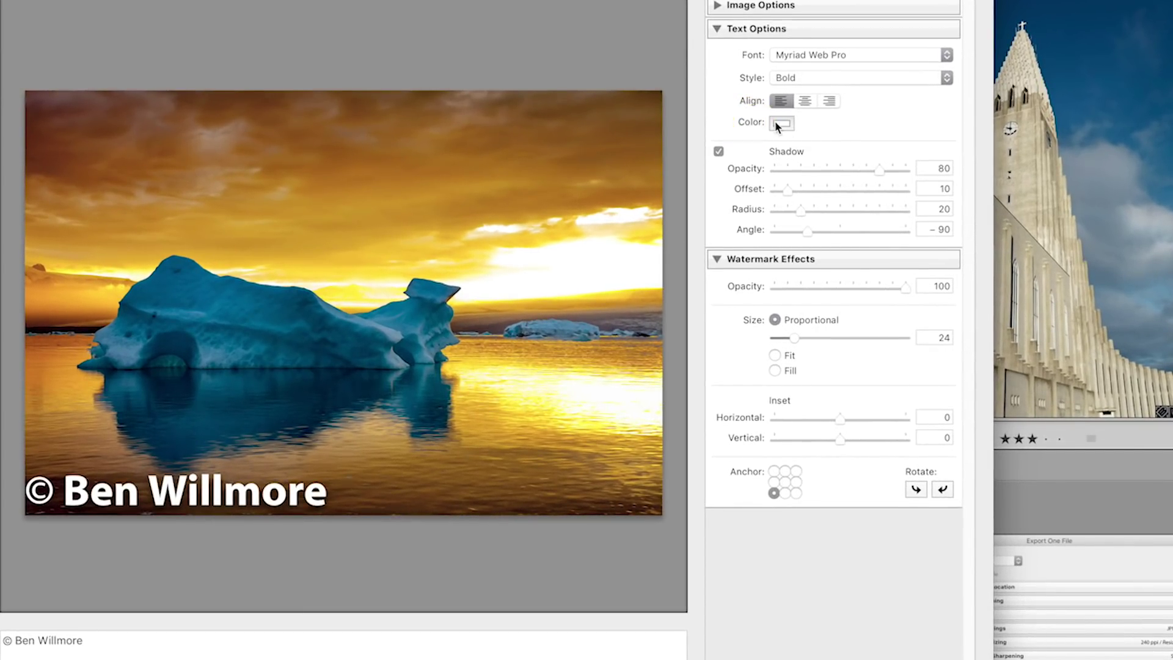
Try red, green, cyan and blue for the watermark text, settling on pale near-white green.
click(784, 125)
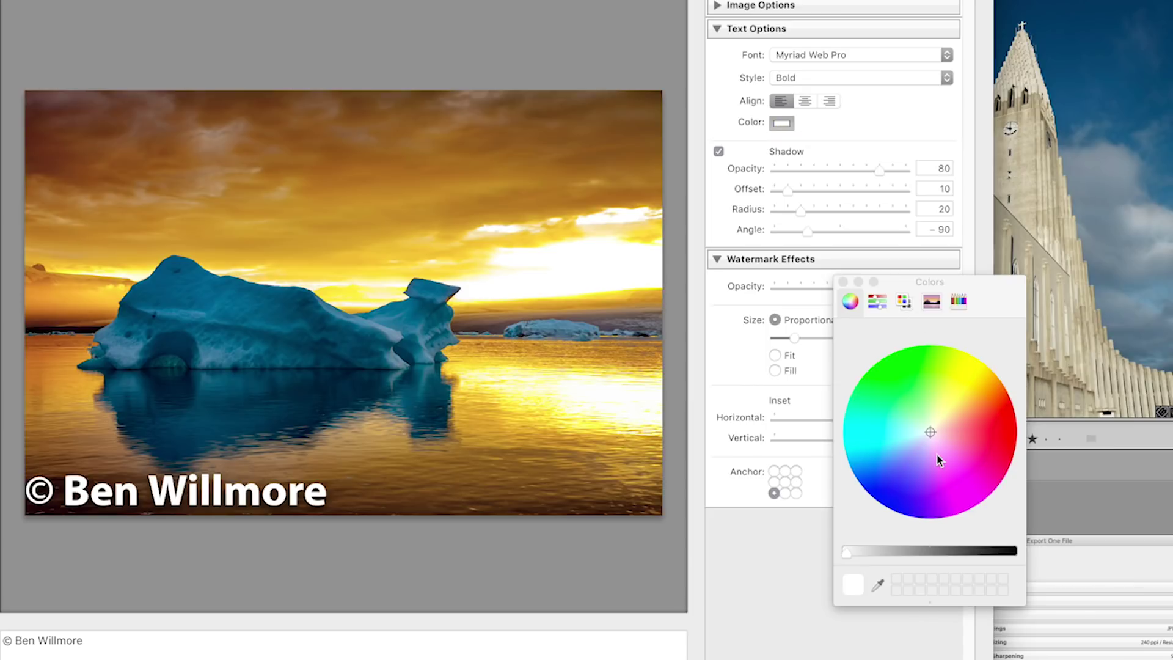
click(995, 429)
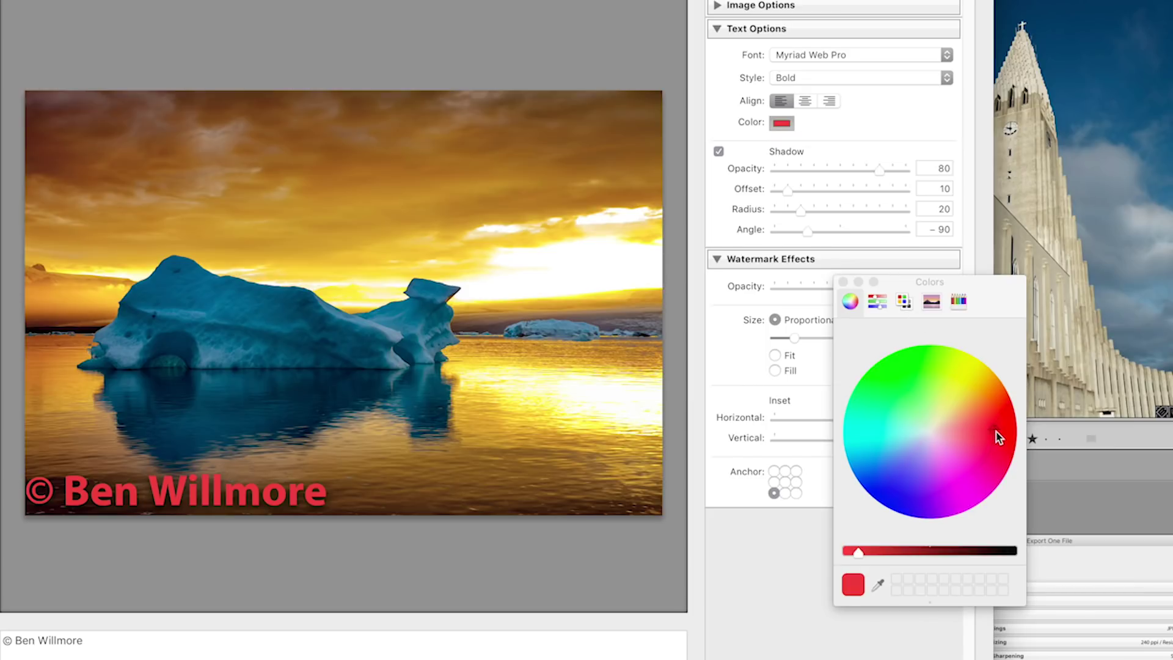
click(922, 388)
click(880, 430)
click(895, 476)
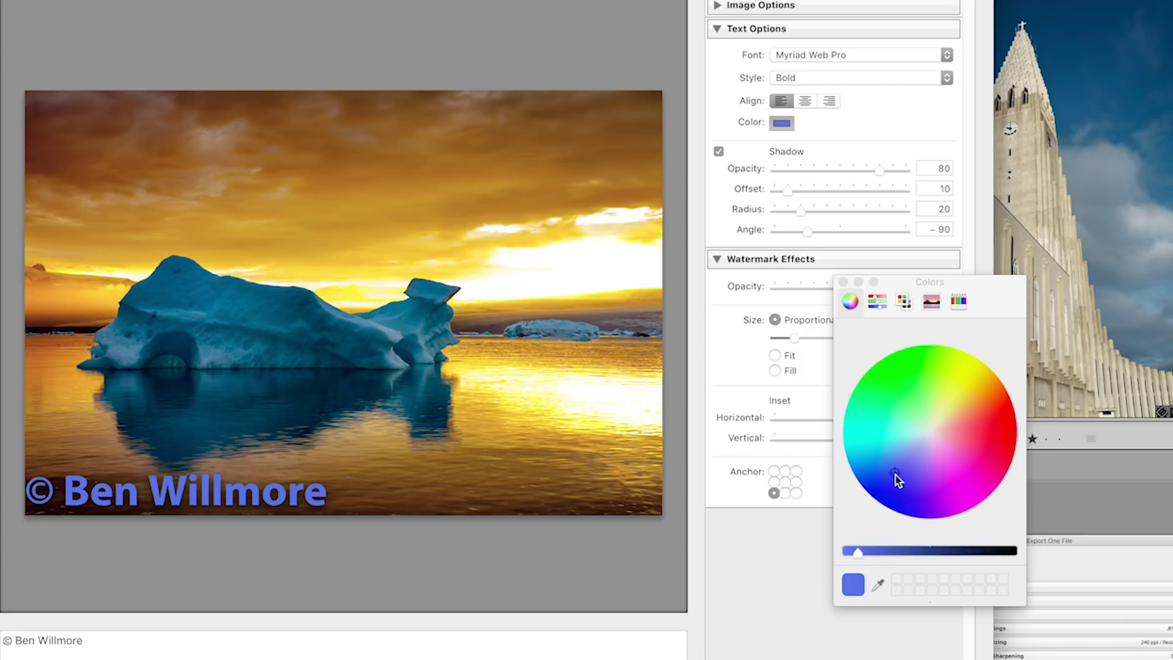
click(928, 427)
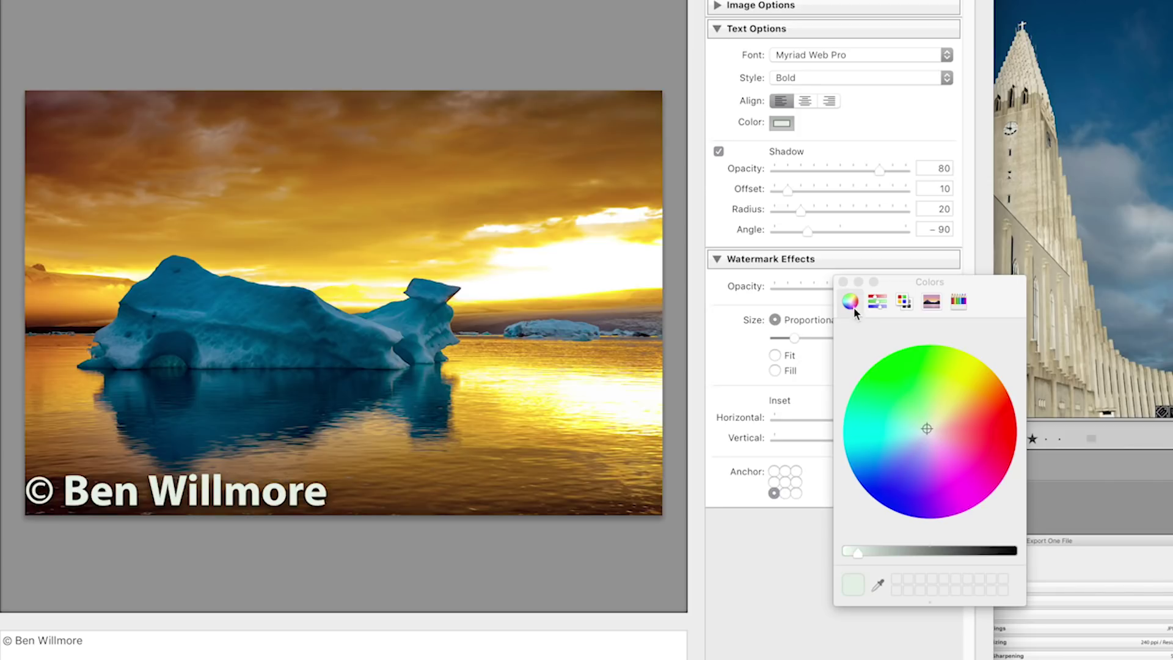
click(844, 282)
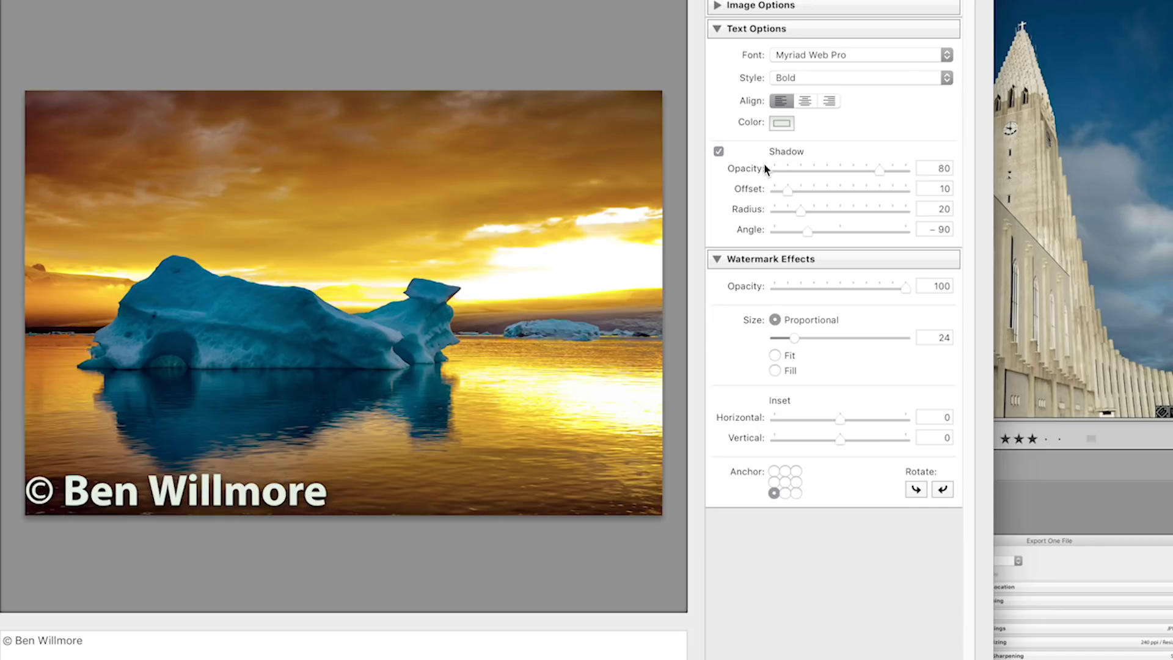
click(720, 152)
Re-enable the drop shadow with opacity 92 and offset 37, then collapse Text Options.
click(720, 152)
mouse_move(520, 345)
drag(867, 175, 896, 176)
drag(787, 191, 823, 197)
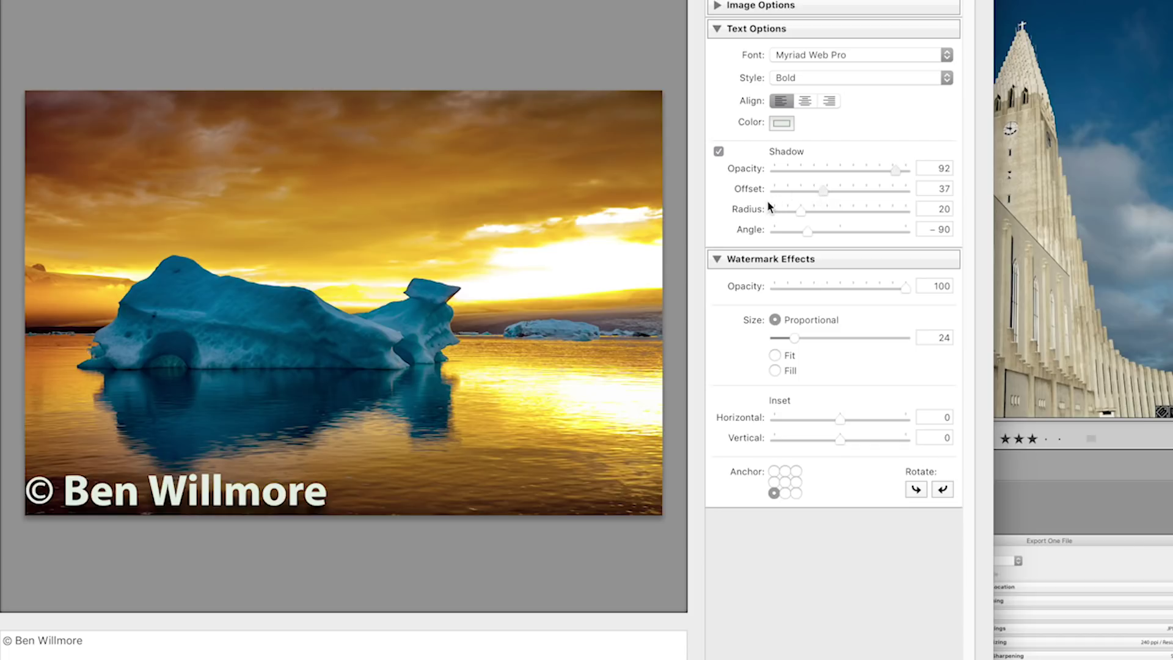
click(800, 213)
click(719, 151)
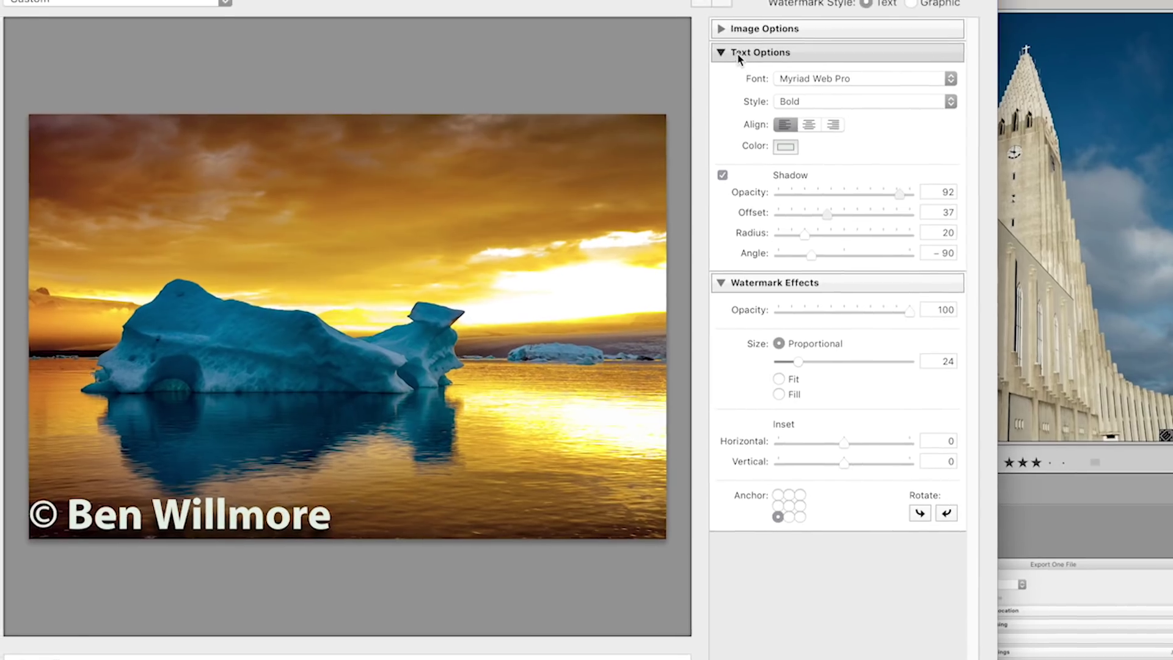
click(736, 31)
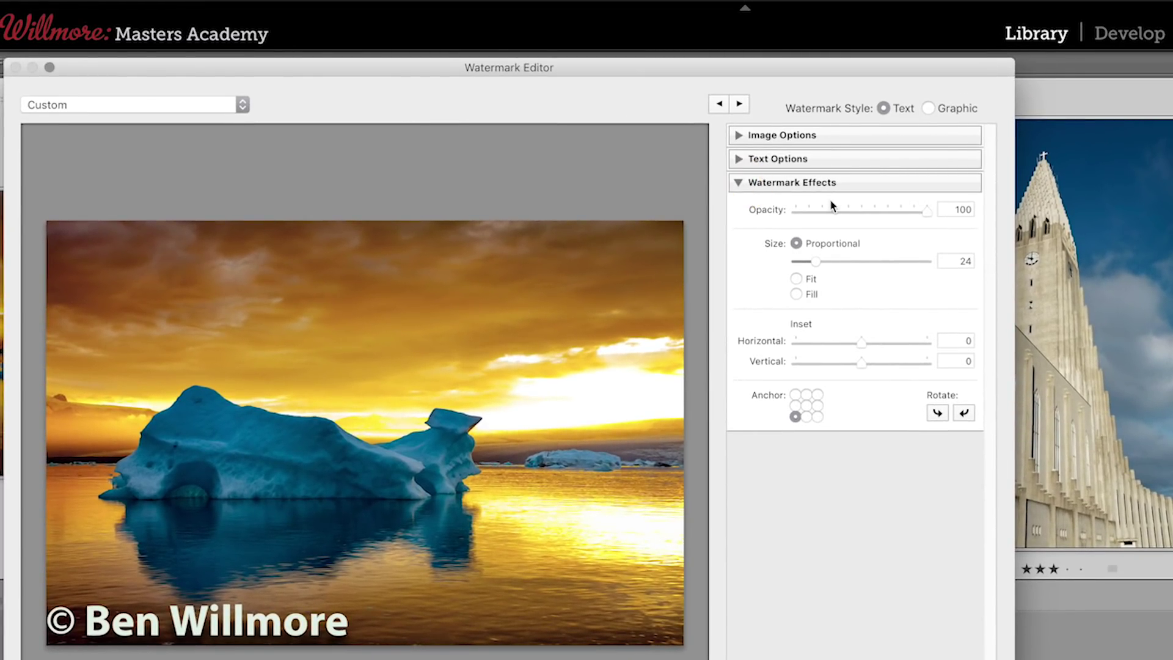
Set watermark opacity to 38, proportional size 25 and inset 2.
drag(928, 212, 838, 210)
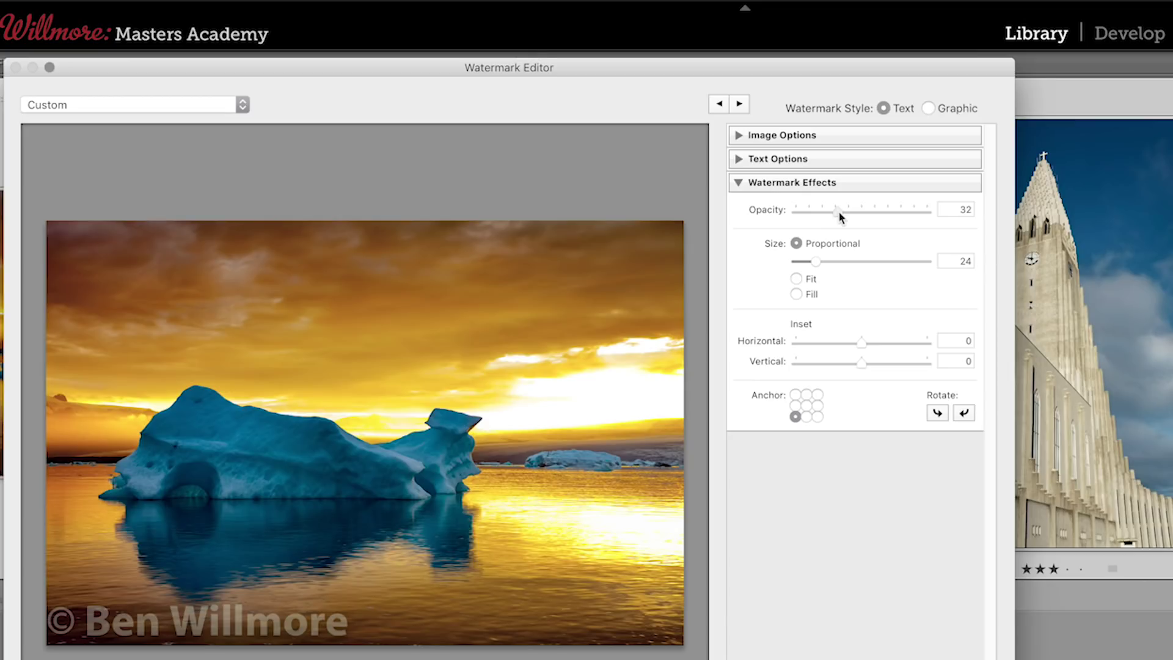
mouse_move(839, 211)
mouse_down()
mouse_move(899, 208)
mouse_move(846, 212)
mouse_up()
click(816, 265)
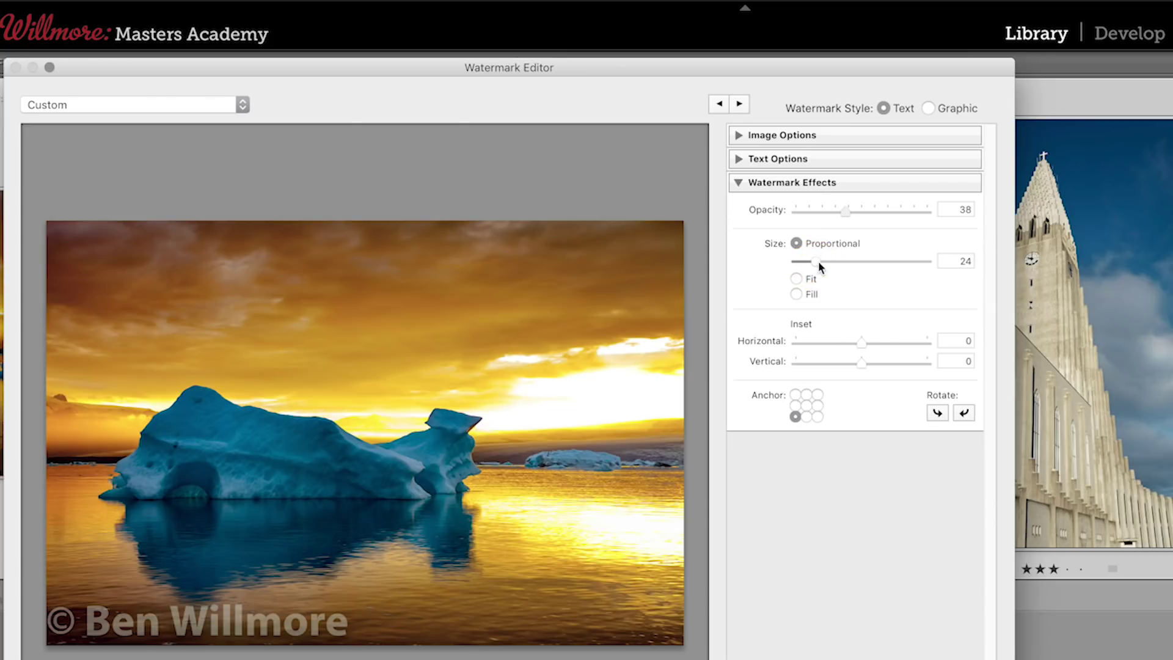
mouse_move(819, 261)
mouse_down()
mouse_move(833, 263)
mouse_move(816, 261)
mouse_up()
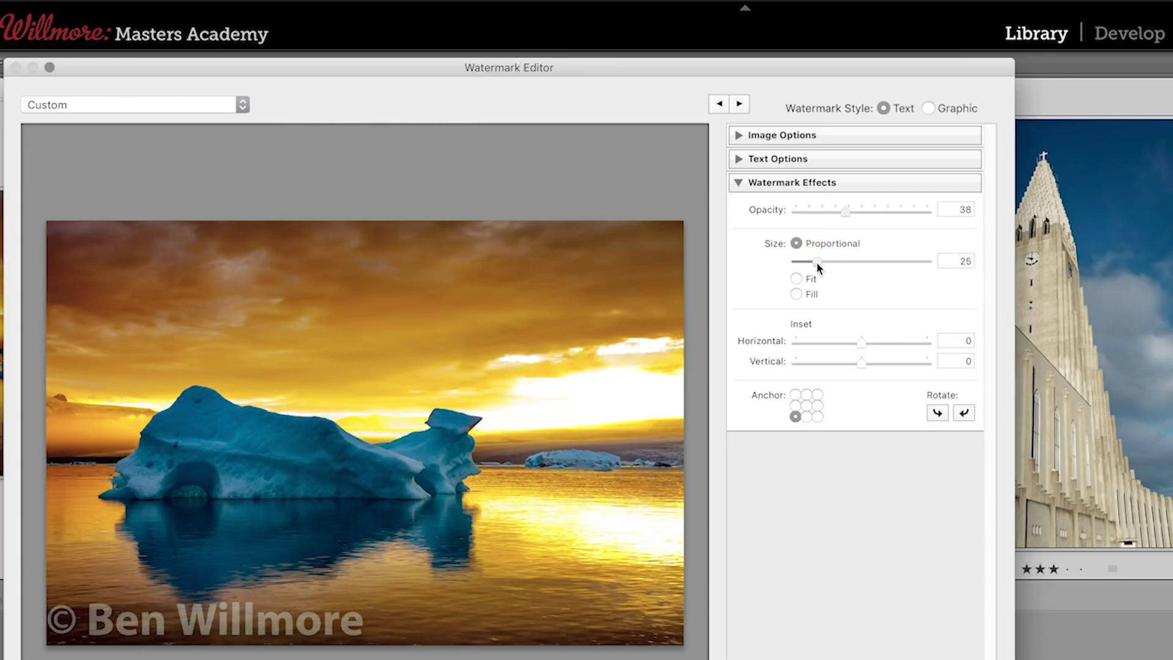
click(796, 279)
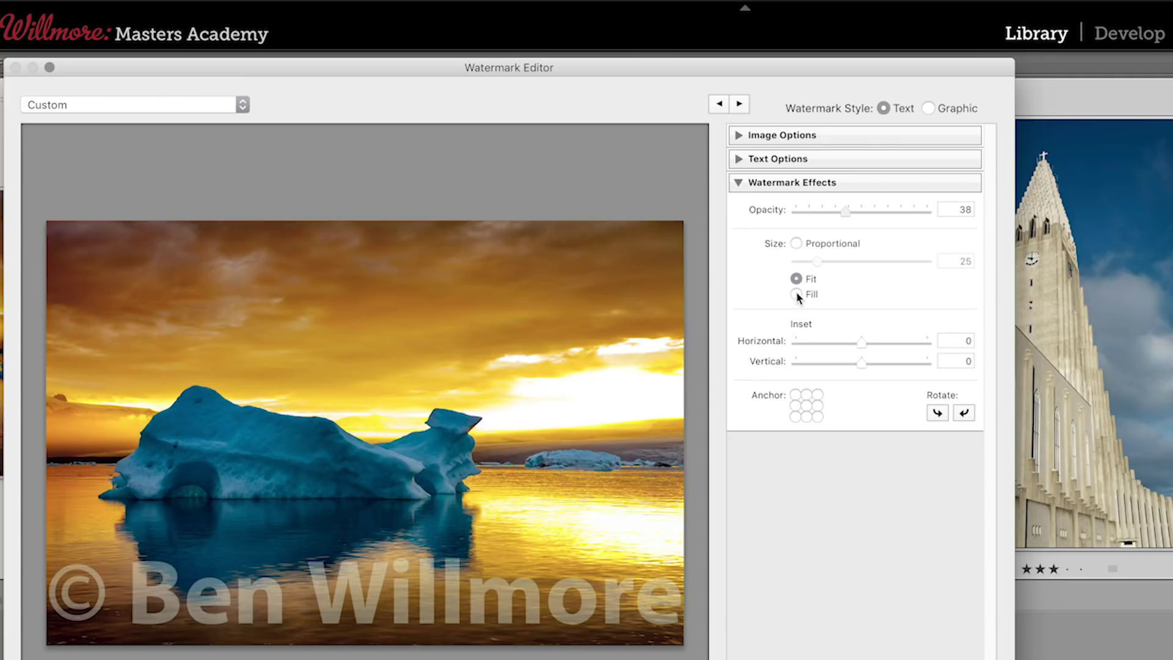
click(797, 294)
click(800, 278)
mouse_move(788, 346)
click(797, 244)
drag(817, 266, 820, 267)
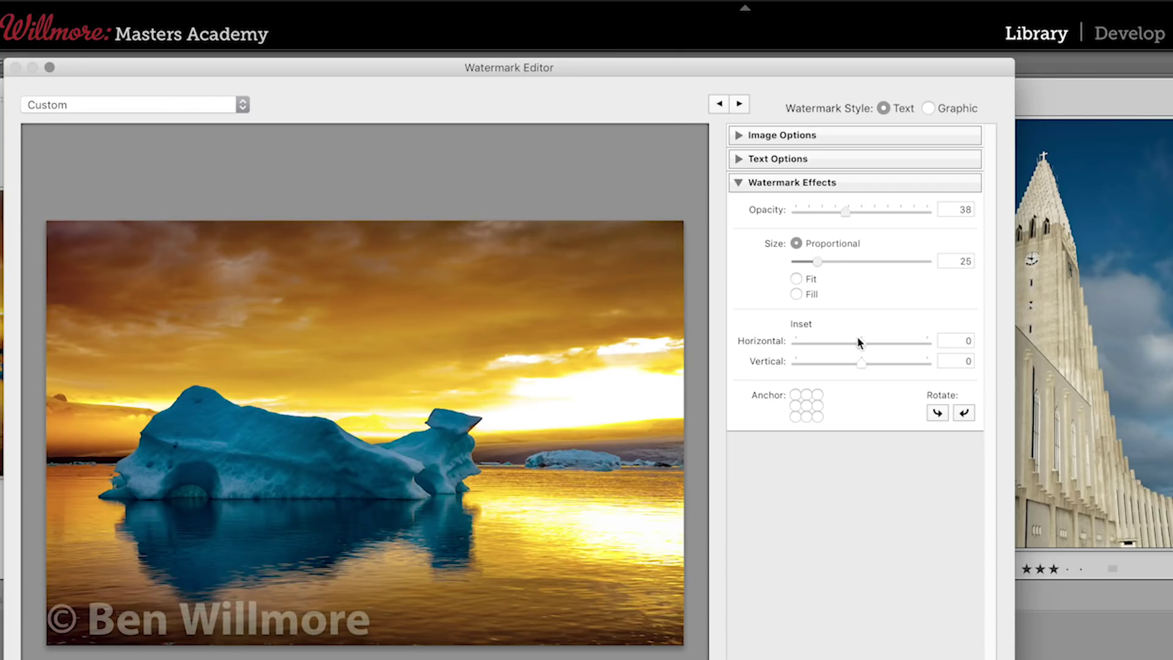
drag(858, 342, 877, 366)
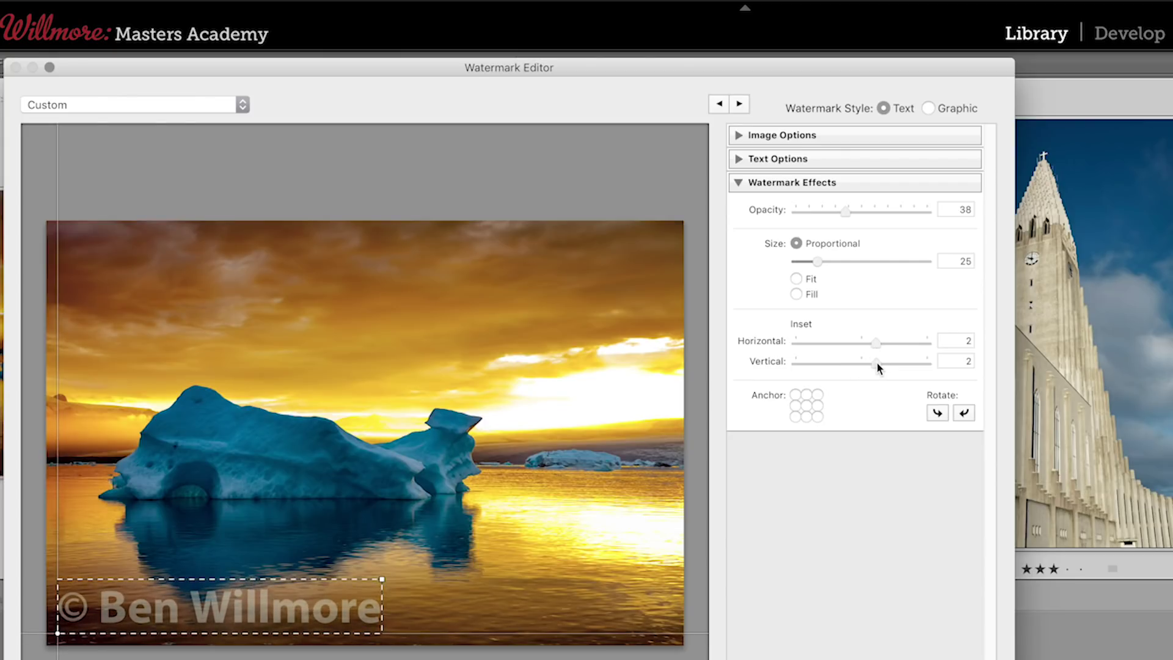
Try the corner anchors and settle on anchoring the watermark top-right.
click(771, 395)
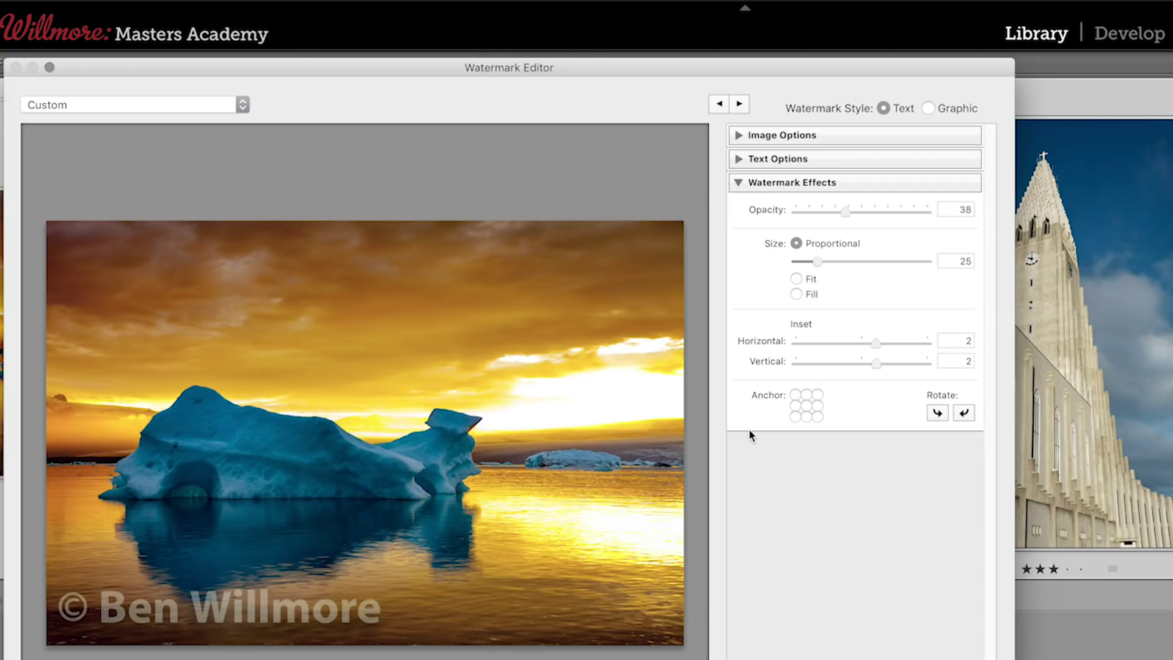
click(795, 395)
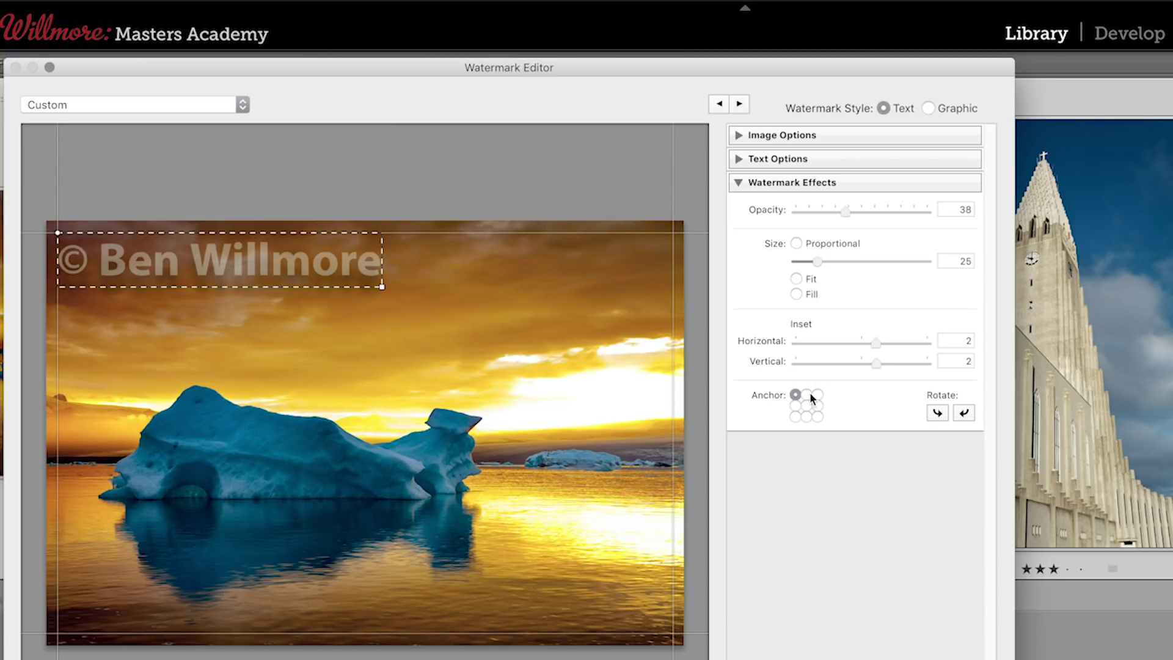
click(817, 395)
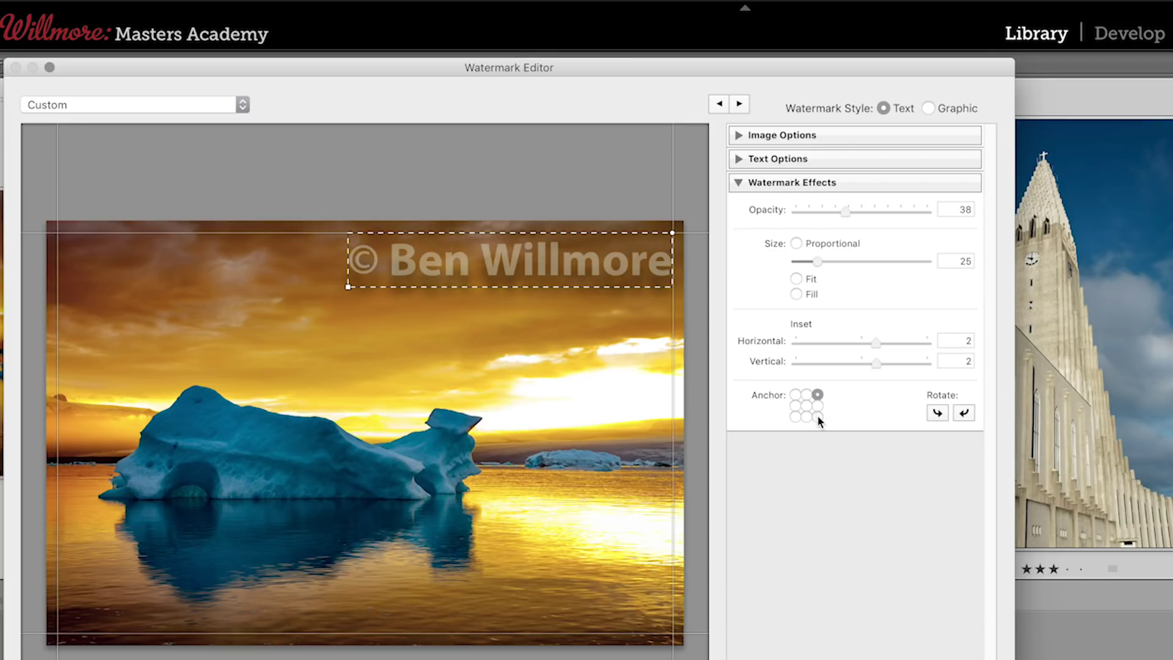
click(818, 417)
click(795, 417)
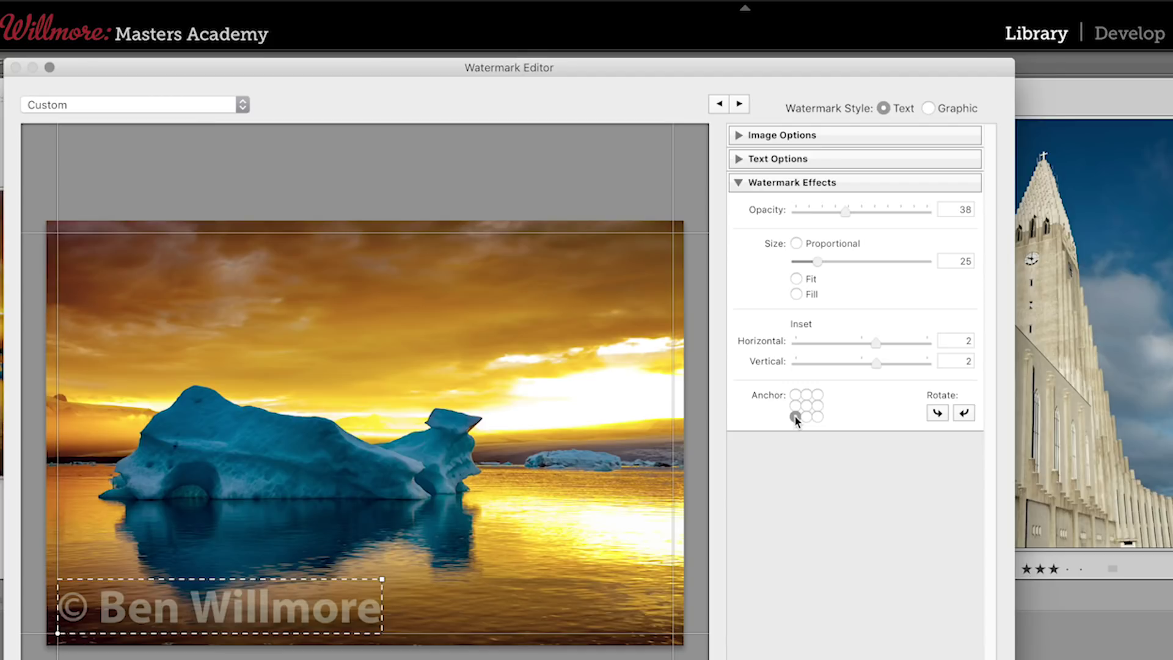
click(796, 417)
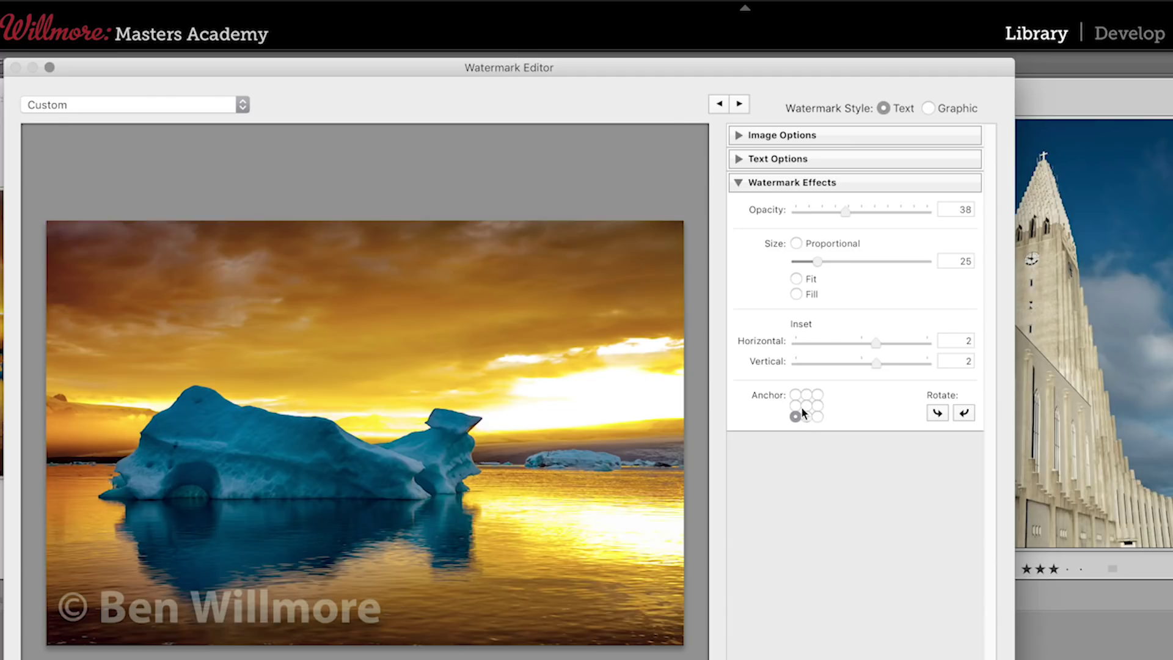
click(795, 417)
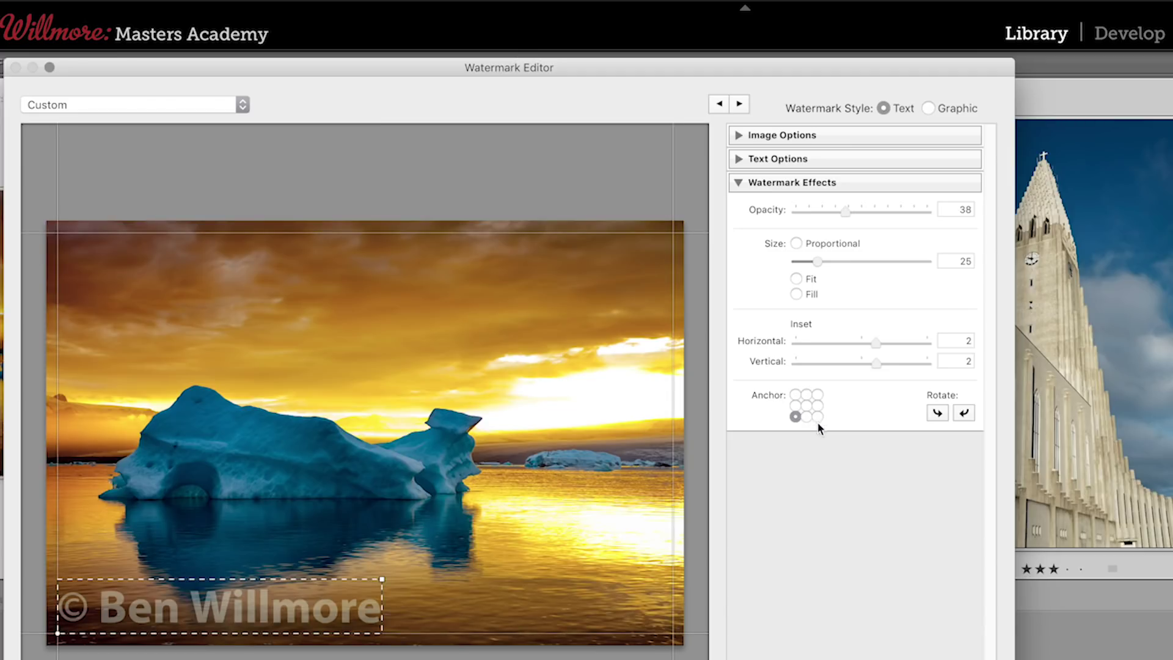
click(818, 396)
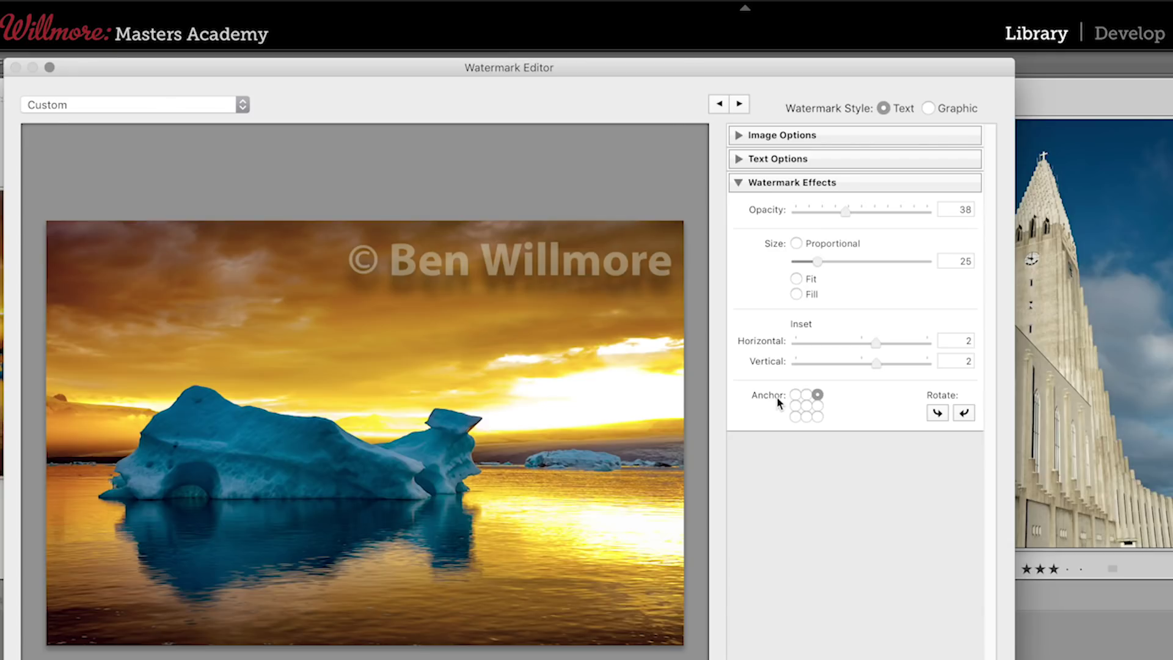
Step the preview through other photos, ending on the church photo.
click(718, 103)
click(738, 105)
click(739, 104)
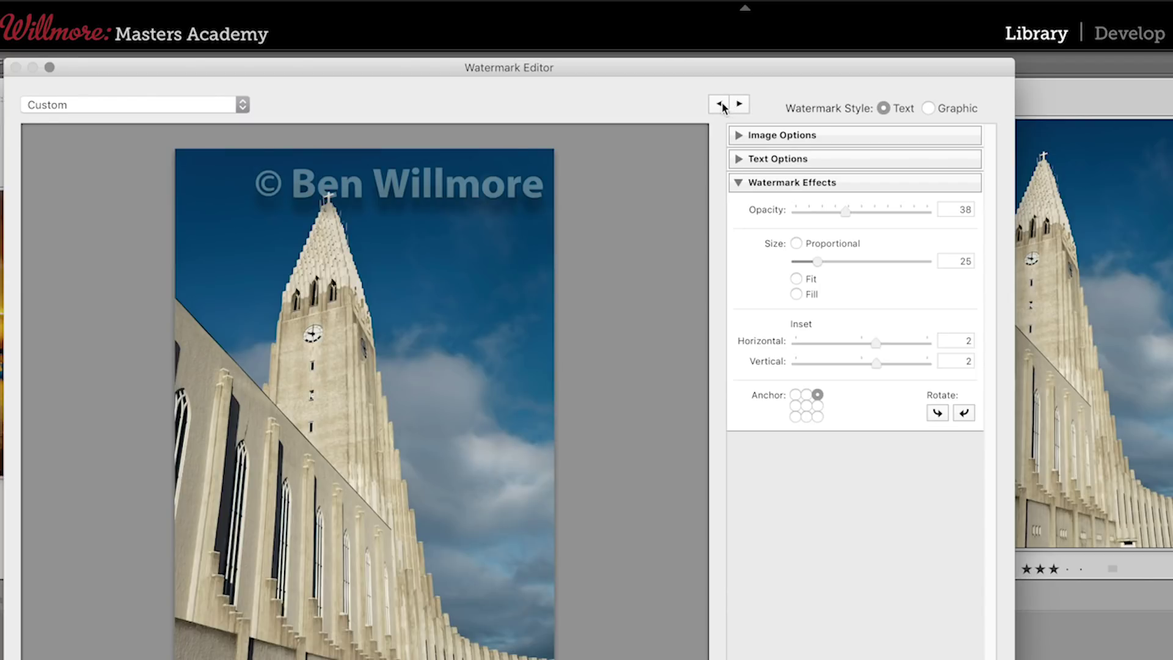
Step back through the sunset clouds photo to the iceberg photo in the preview.
click(721, 105)
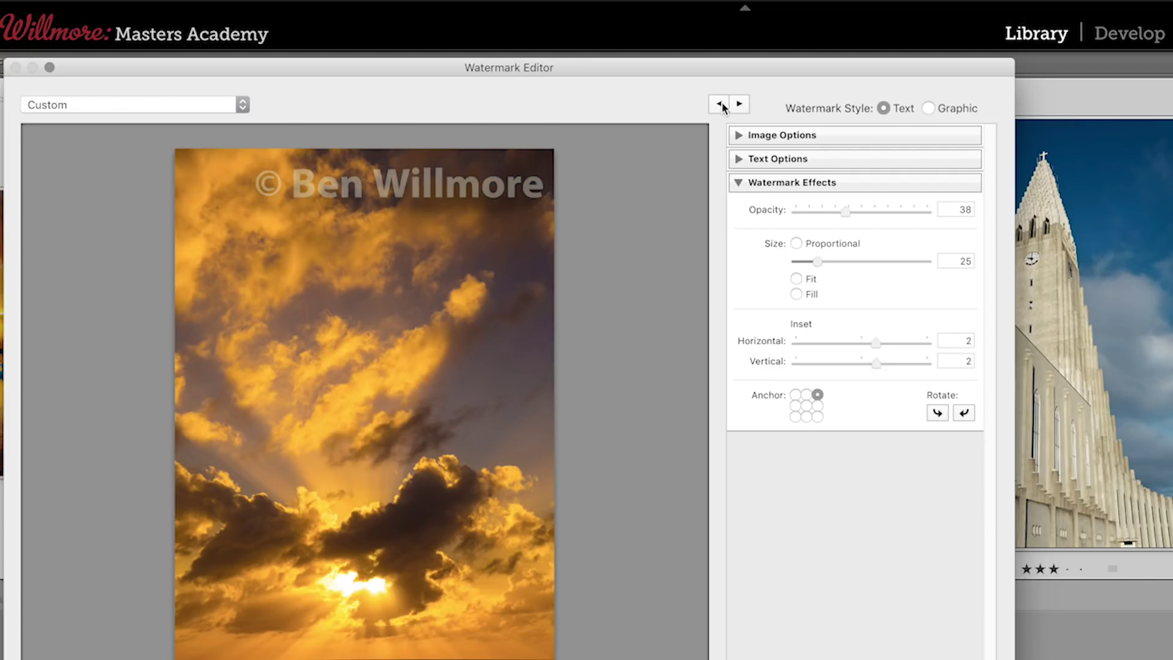
click(721, 104)
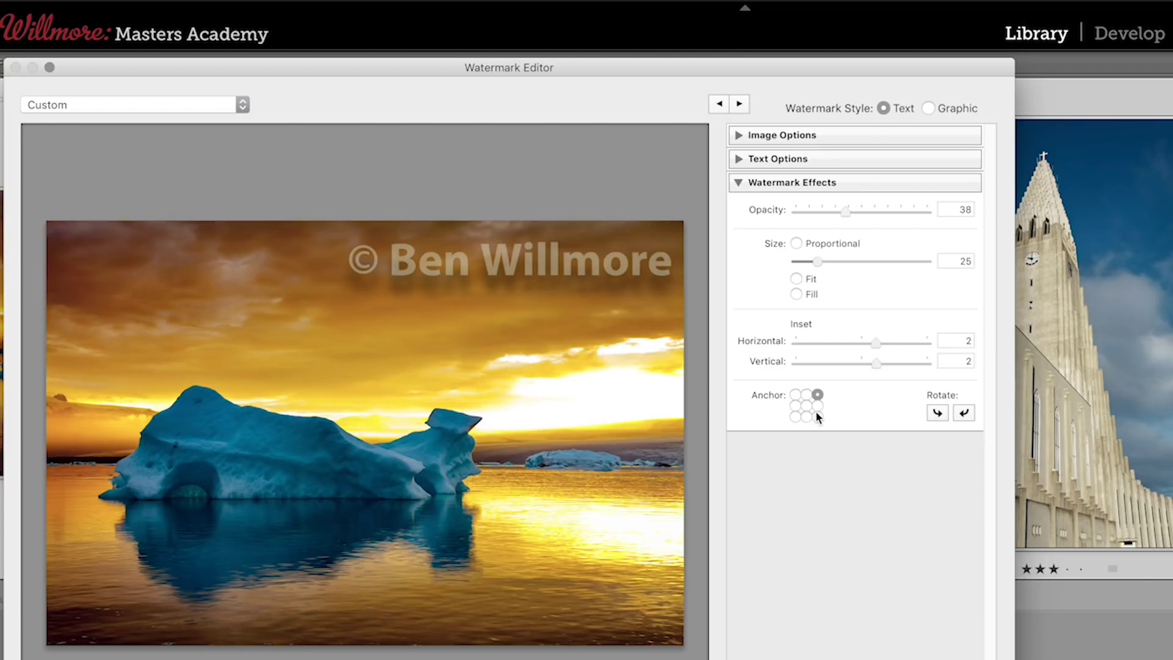
mouse_move(816, 416)
Save the current watermark as a new preset named 'Copyright', the photographer's name and 'UR'.
click(240, 105)
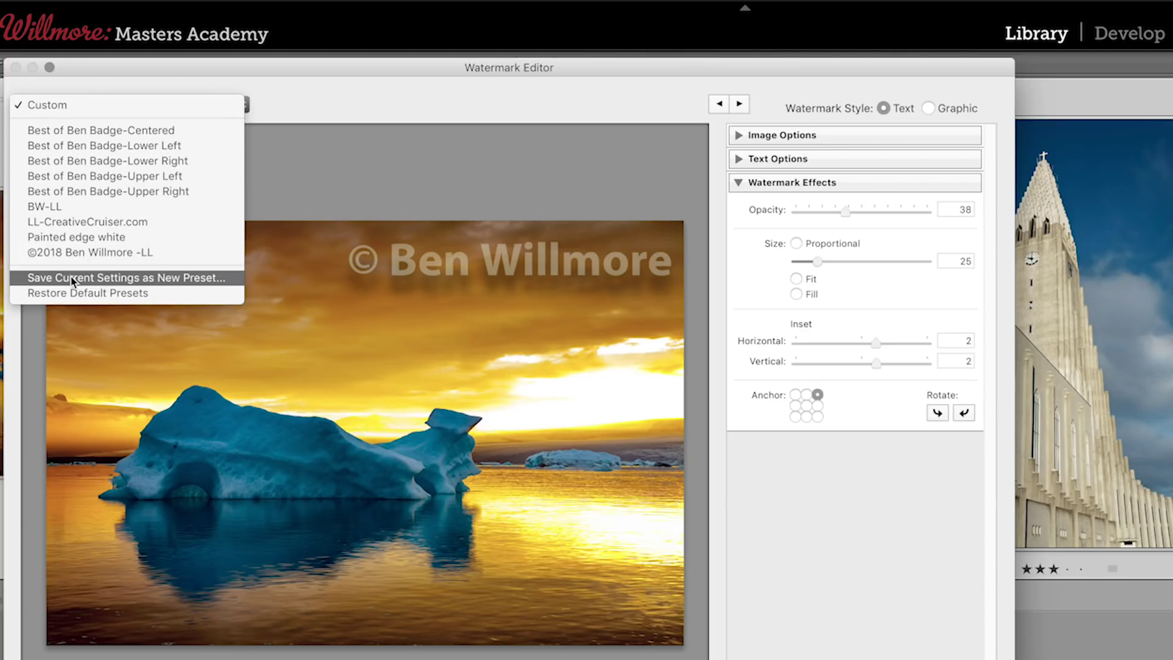
click(164, 280)
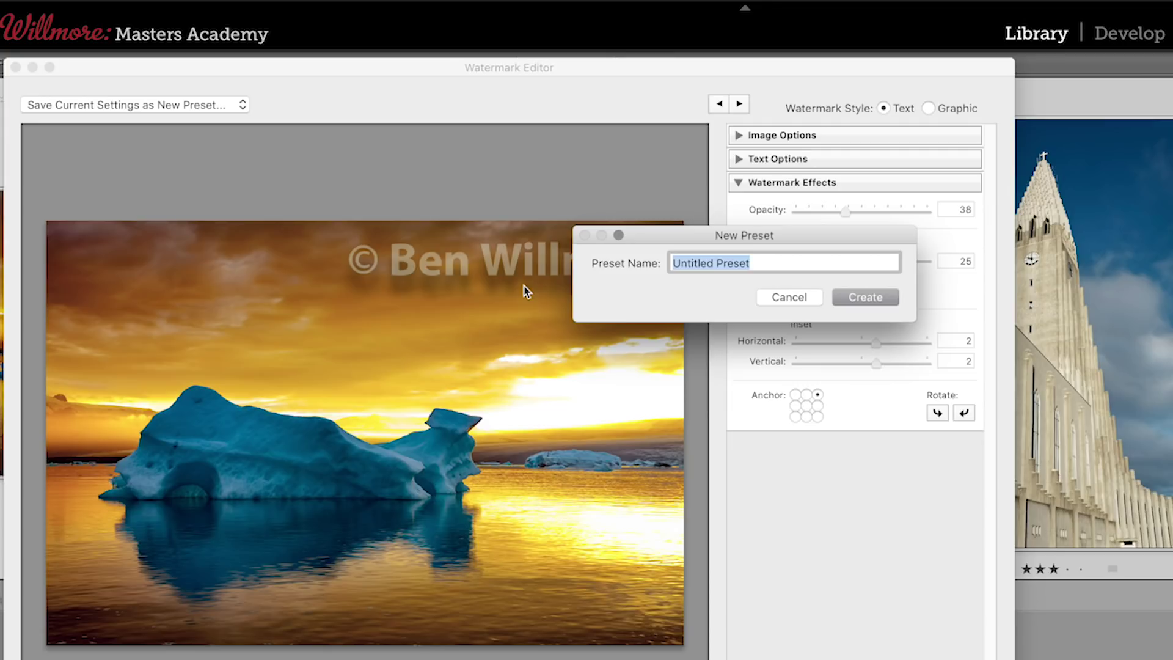
text(Copyright)
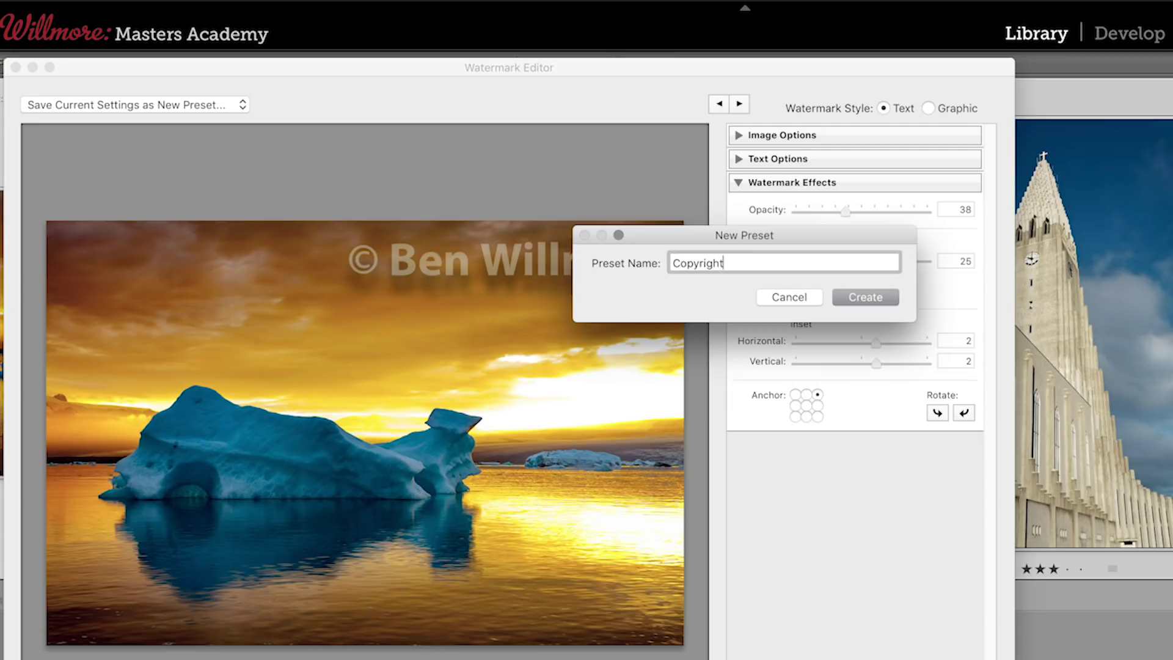
text( Ben Willmore UR)
click(874, 299)
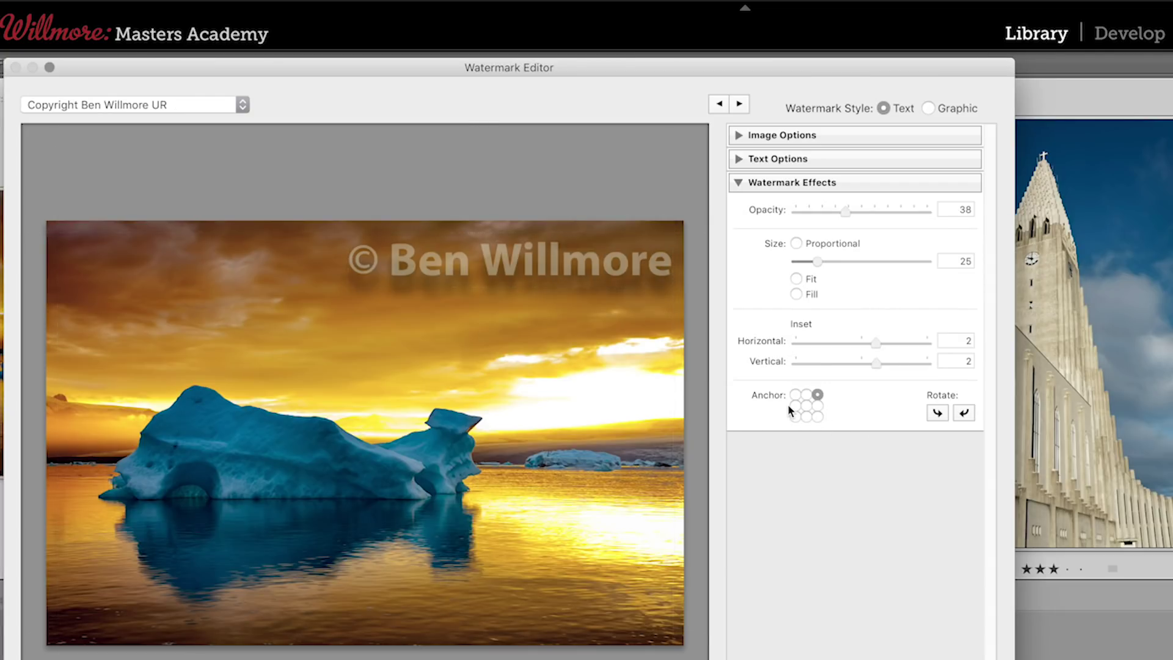
Try bottom-right, bottom-left, centre and top-right anchors, finishing at top centre.
click(817, 417)
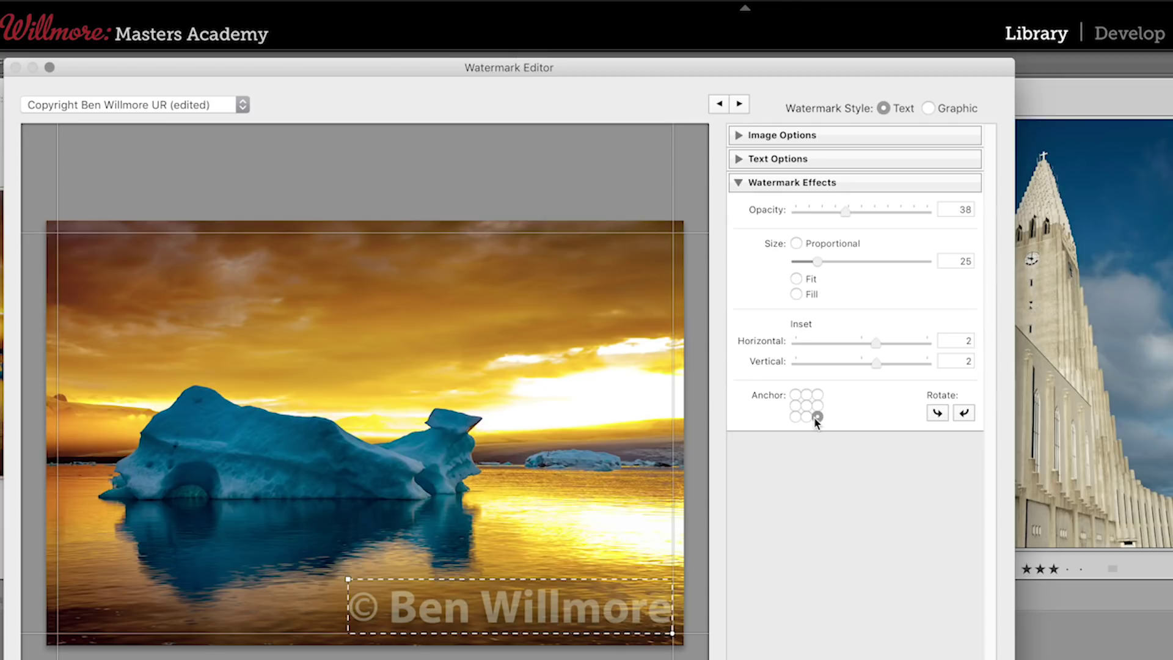
click(221, 105)
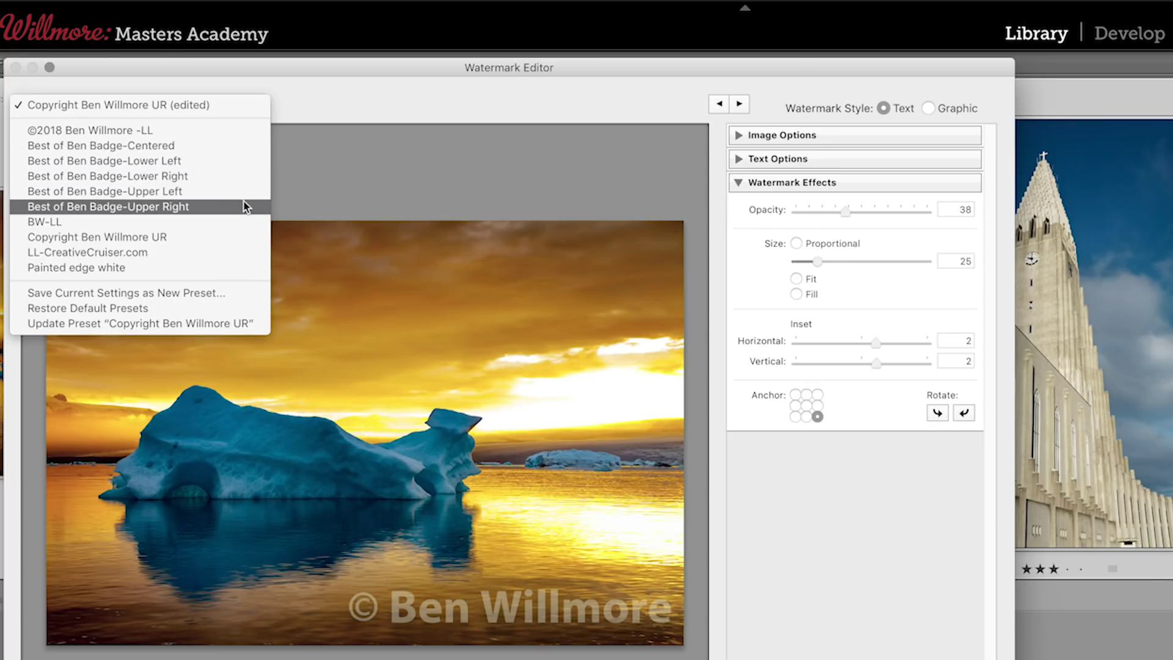
click(394, 189)
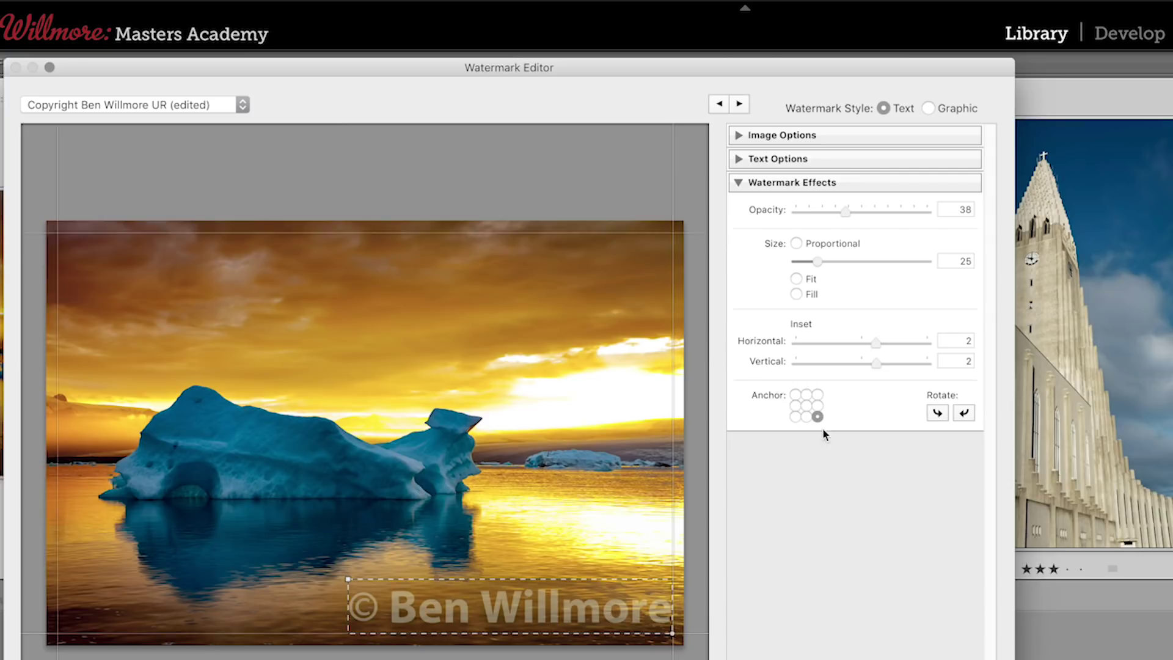
click(796, 417)
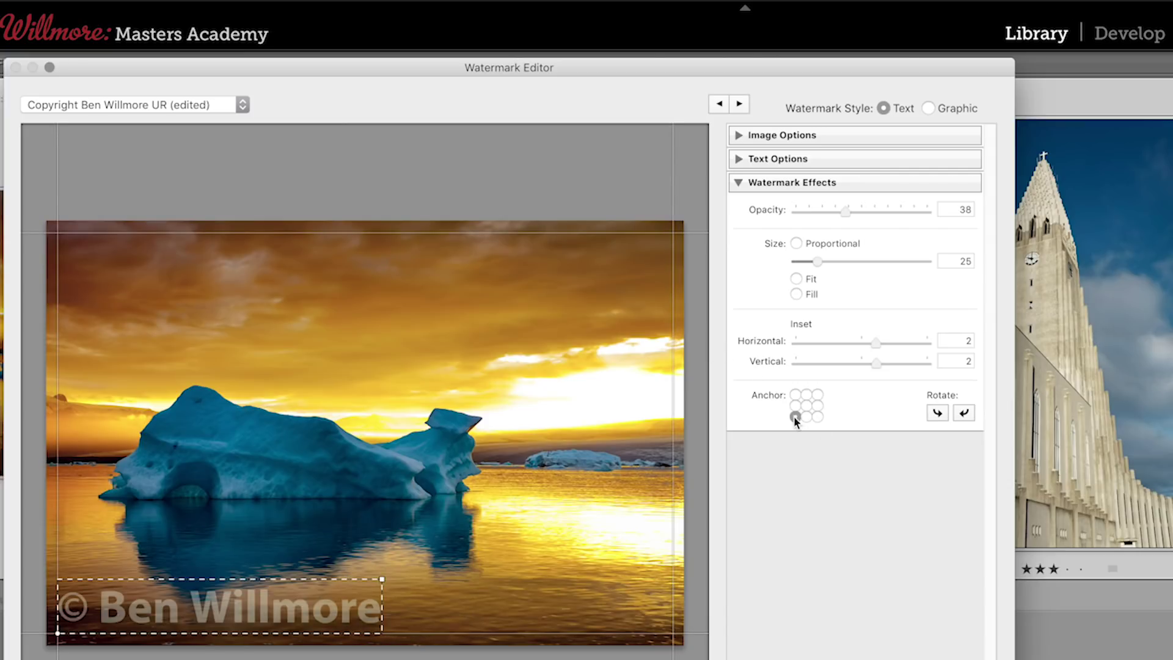
click(807, 406)
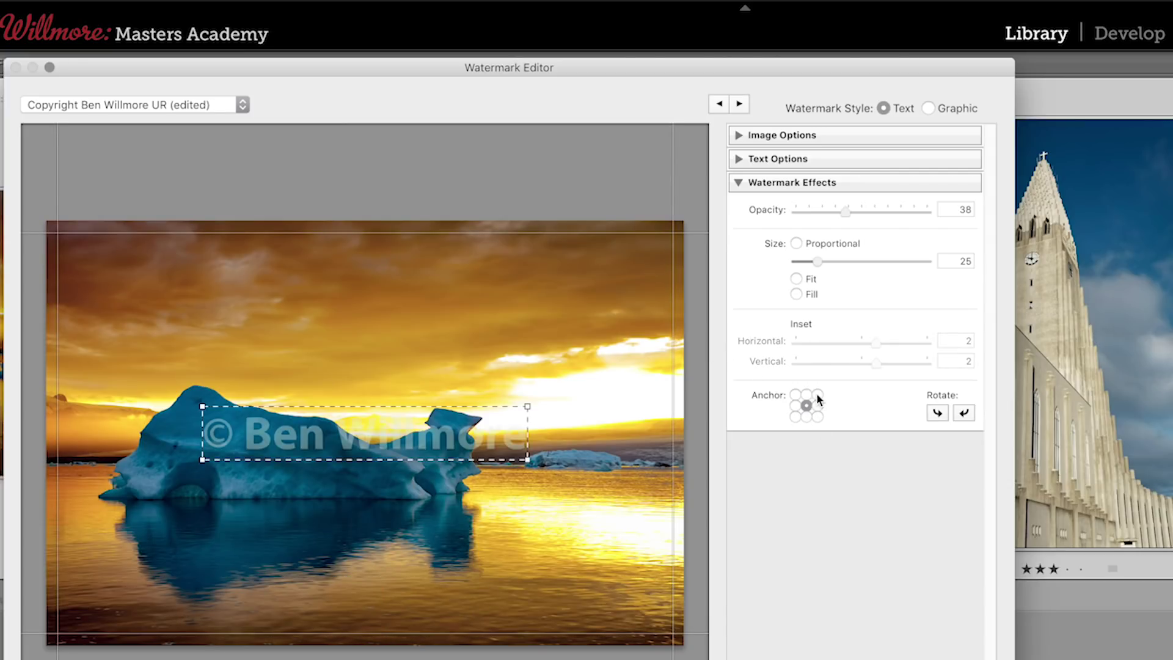
click(817, 394)
click(807, 395)
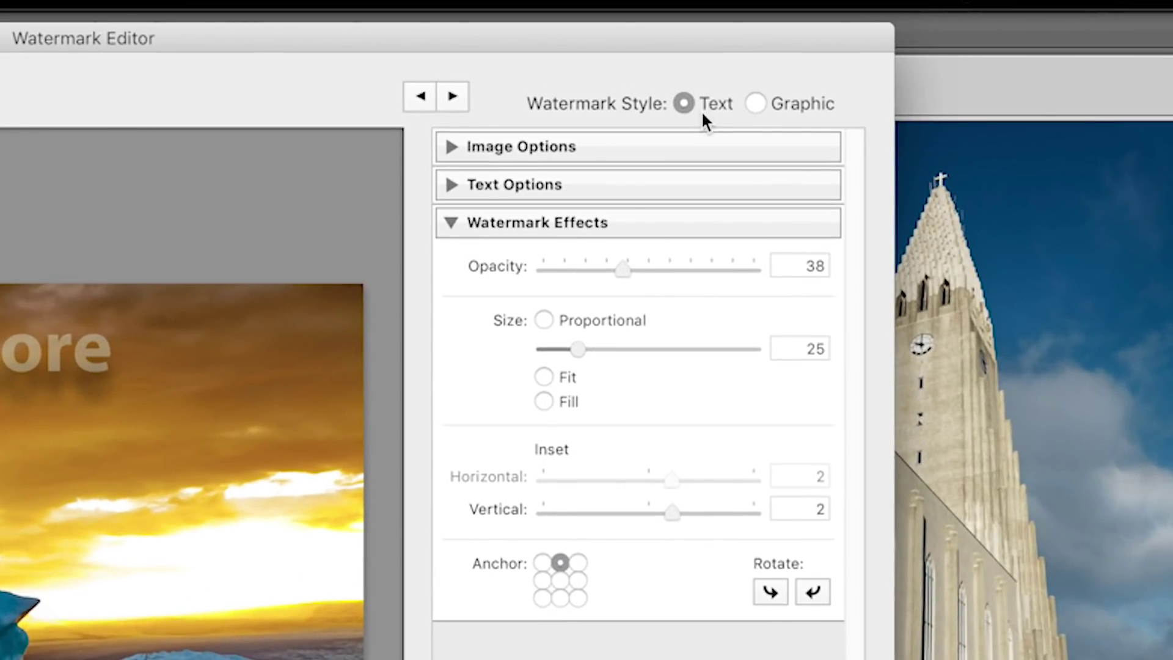
Switch the watermark style to Graphic using the Photo-badge.png file.
click(756, 104)
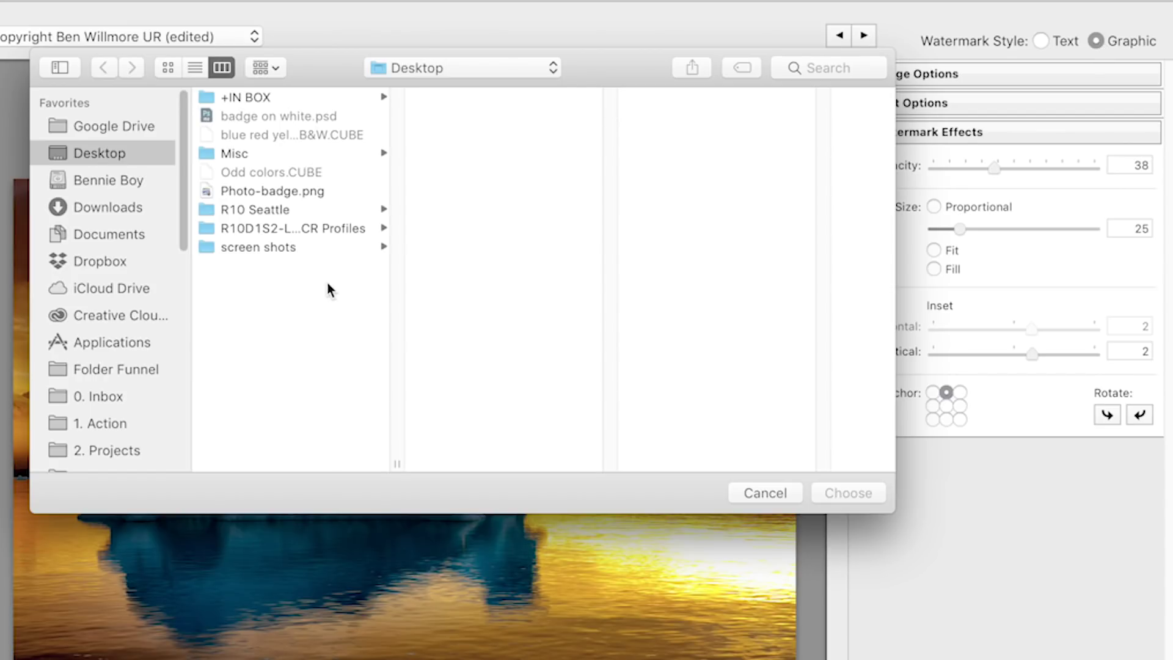
click(244, 192)
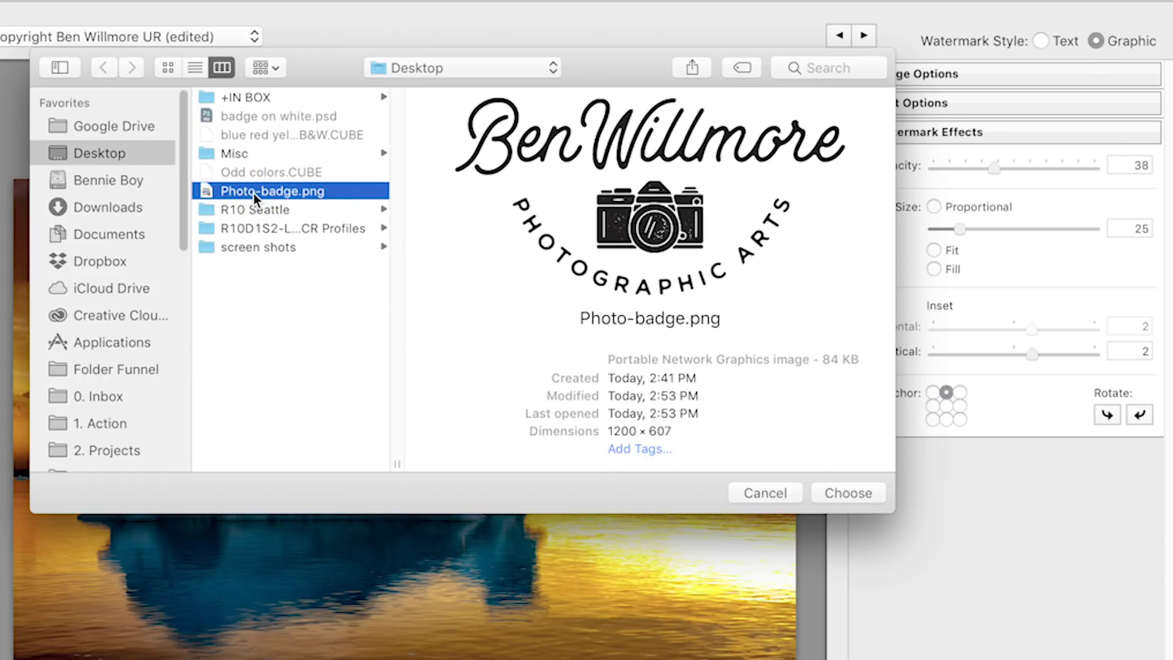
click(847, 492)
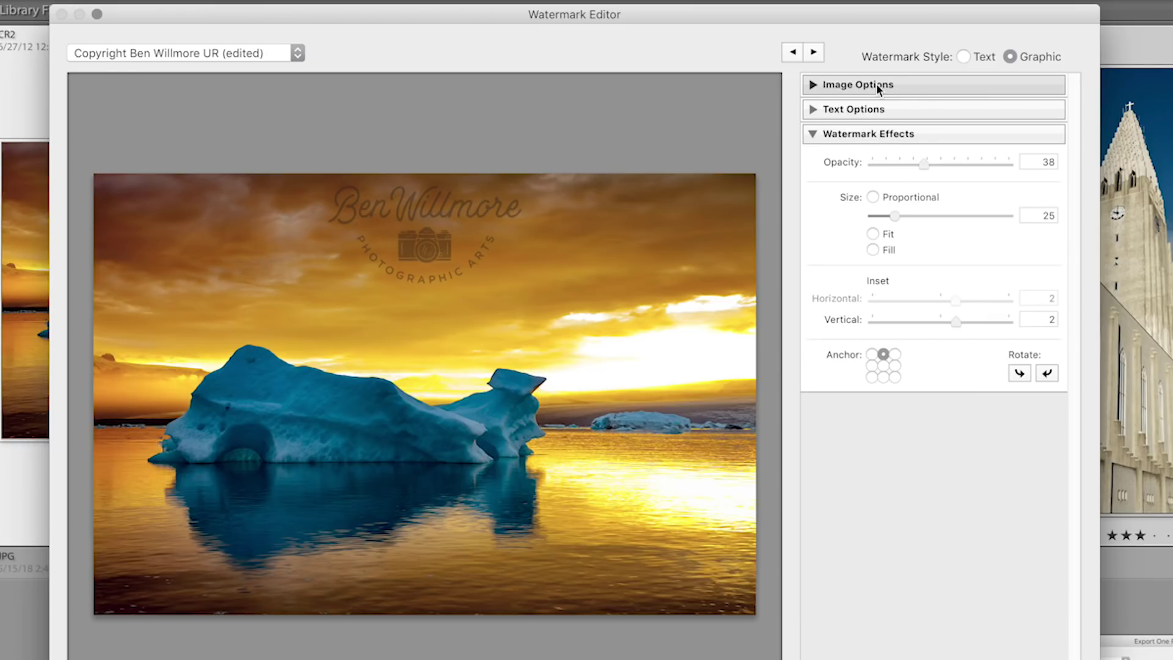
Look over the watermark's text and image file options, then collapse both sections.
click(825, 109)
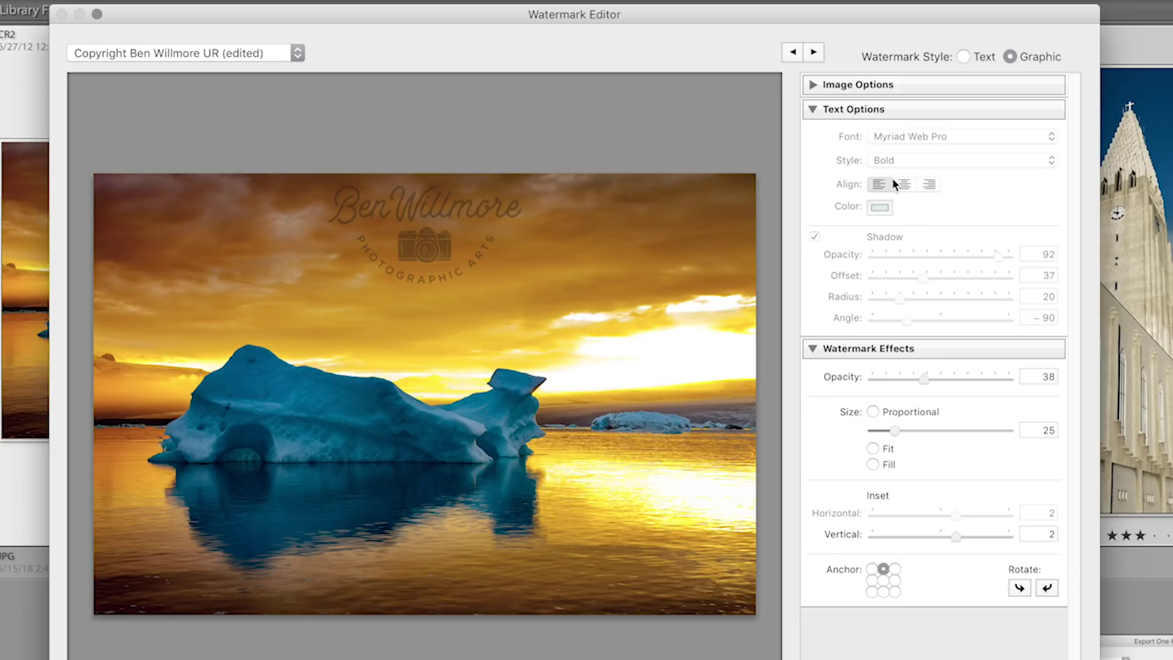
click(845, 108)
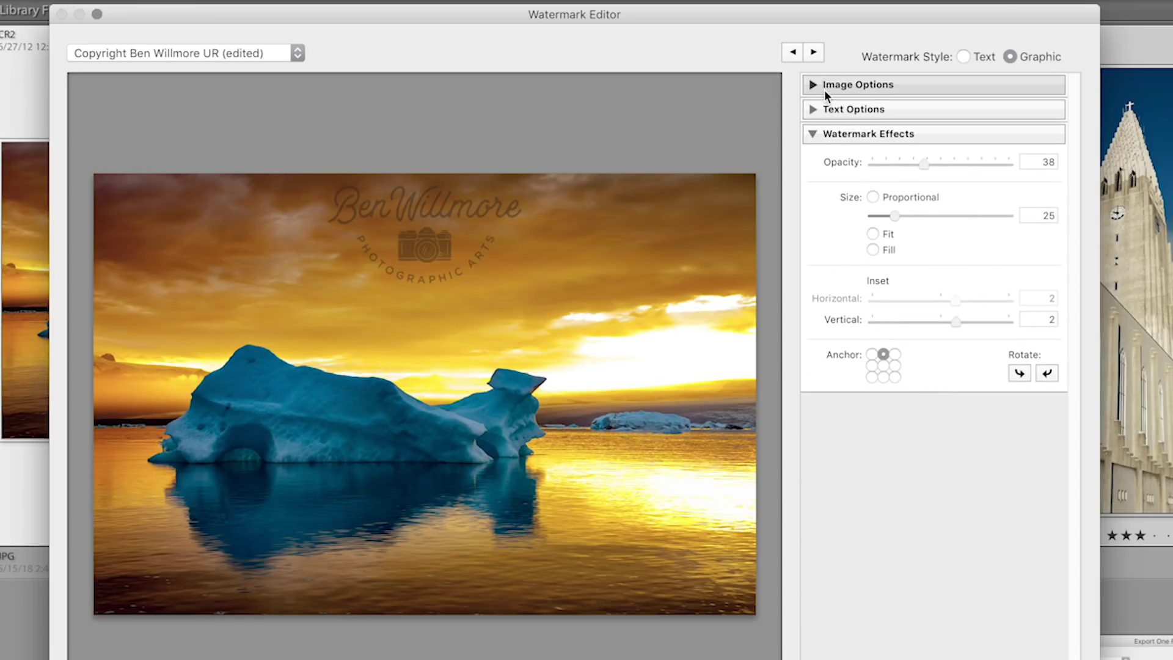
click(825, 86)
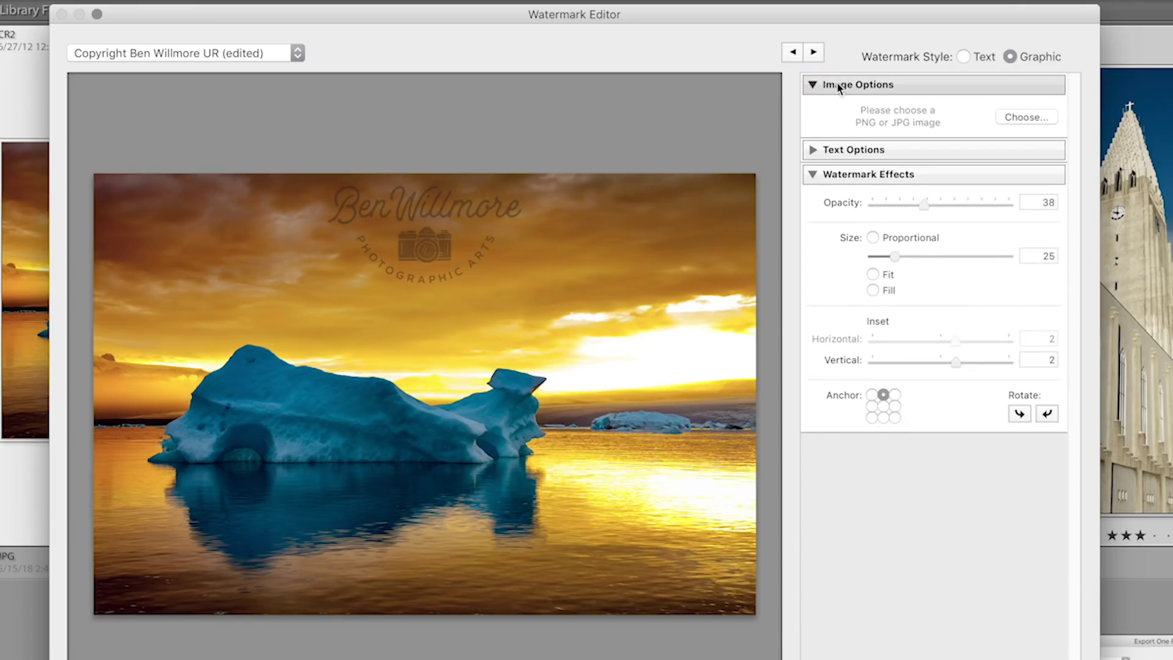
click(1010, 116)
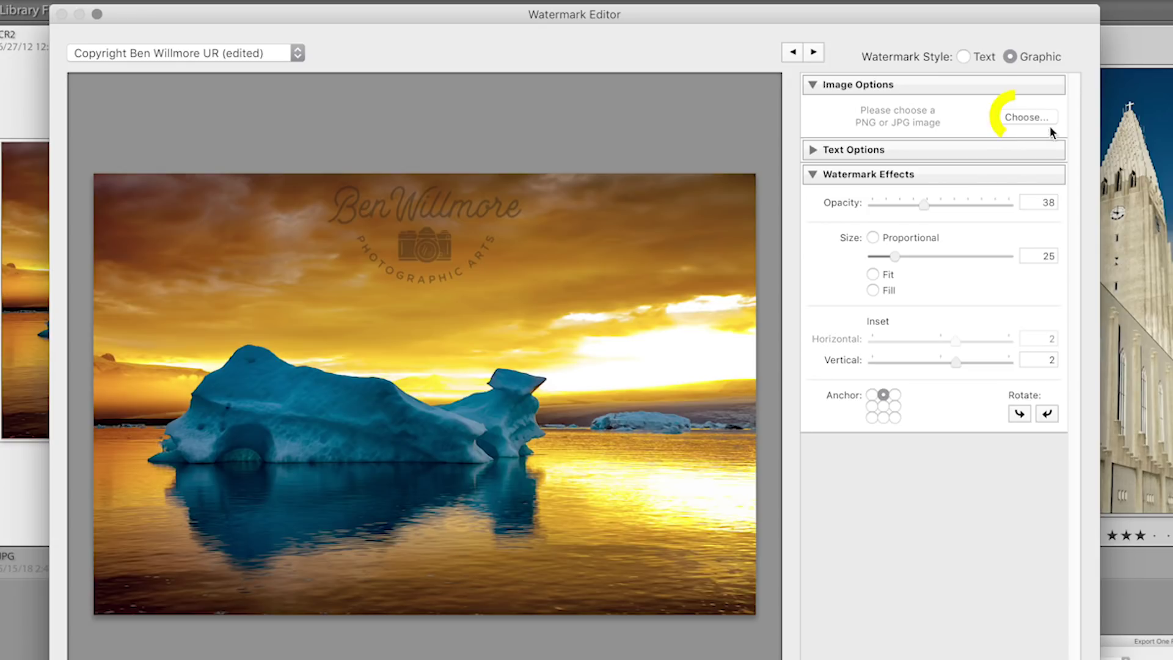
click(898, 85)
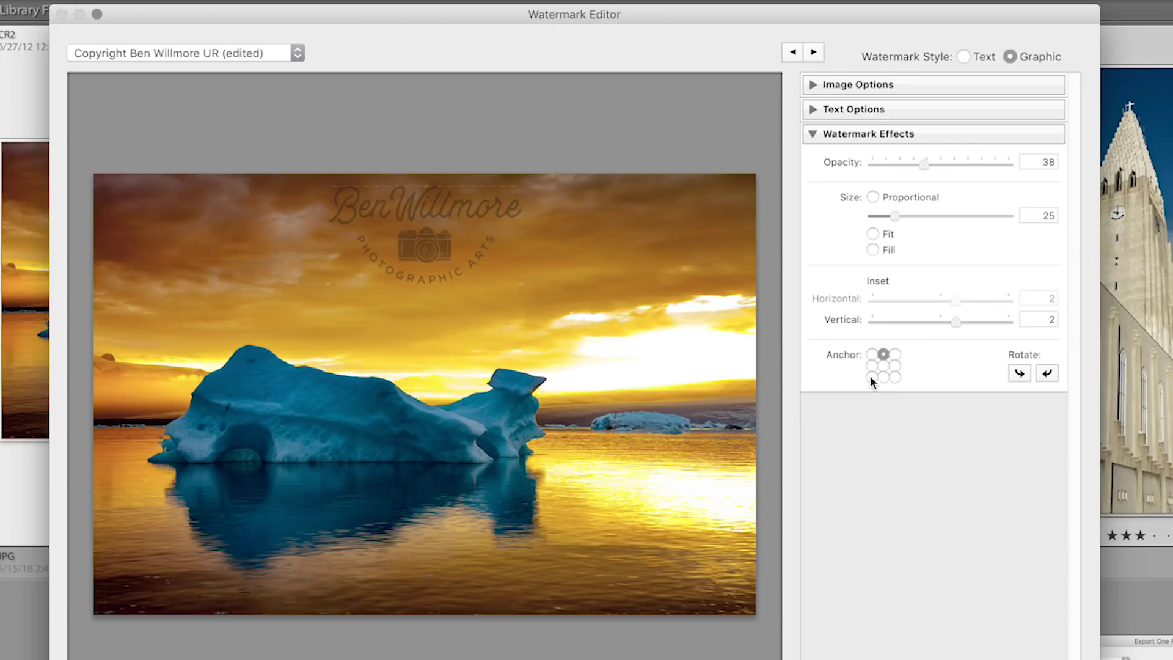
Enlarge the badge to size 37 and, after trying the right-hand corners, anchor it top centre.
mouse_move(900, 369)
mouse_move(570, 291)
drag(522, 284, 565, 328)
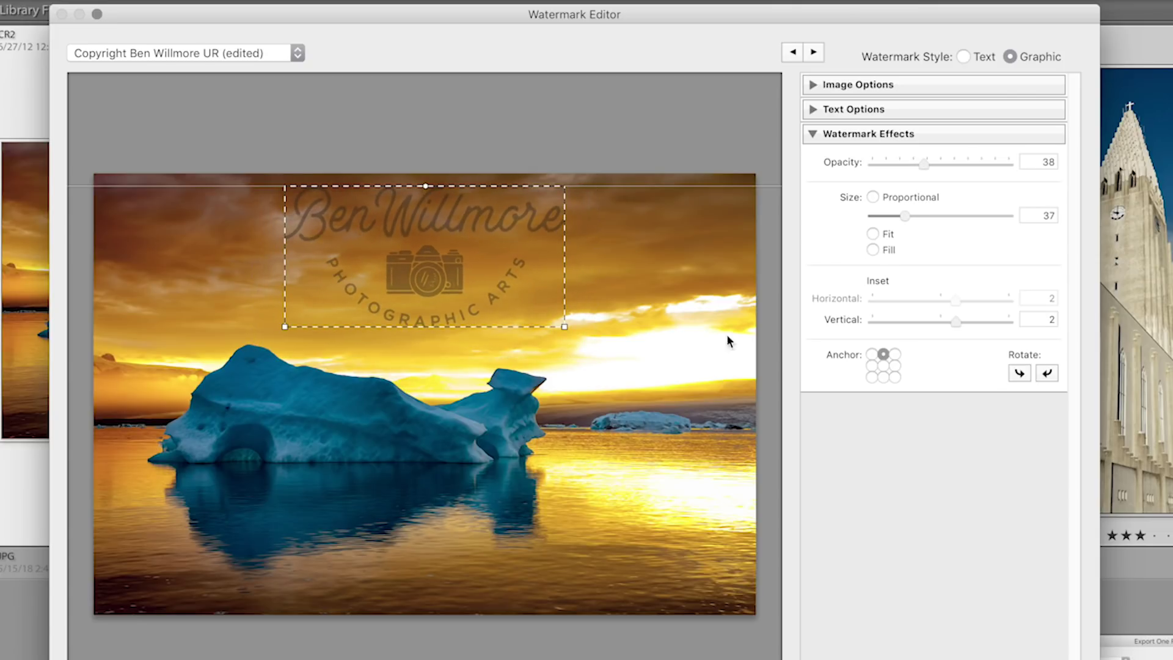
click(894, 354)
click(894, 375)
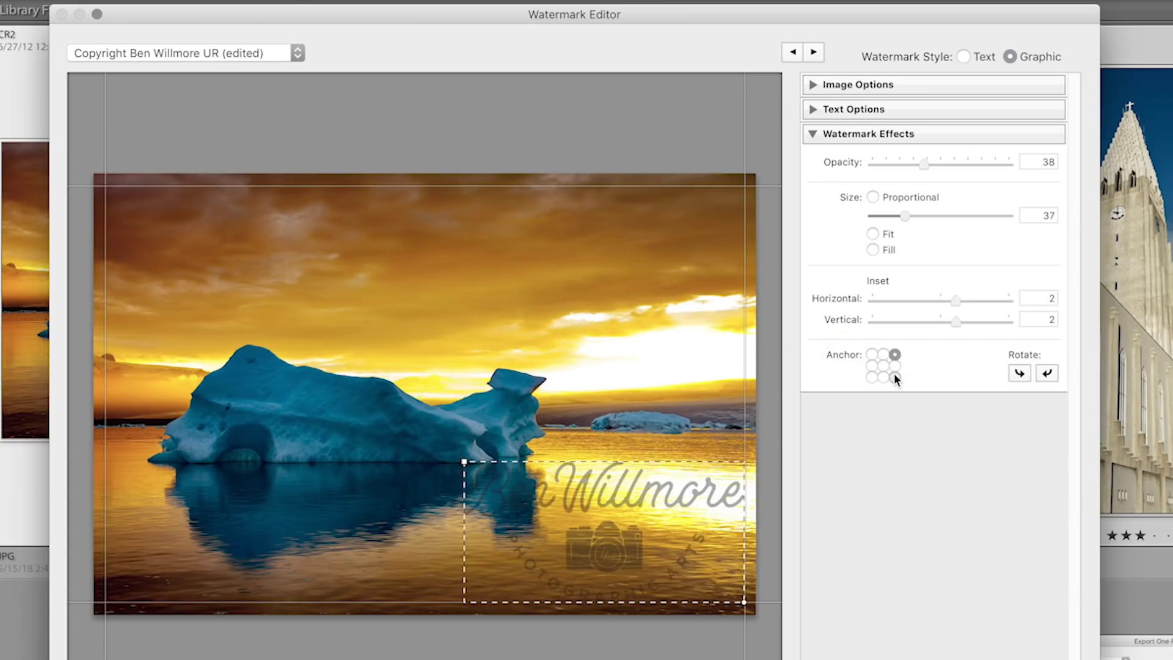
click(884, 353)
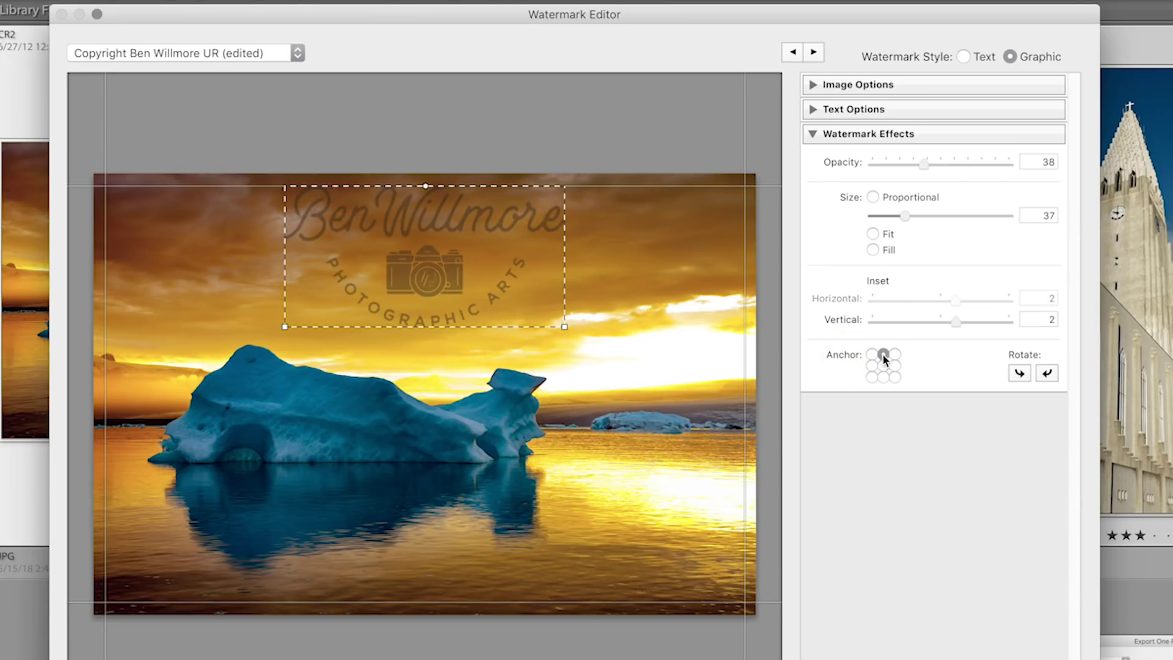
Check the watermark preset list, then save the current badge settings as a new preset 'Badge top center'.
click(278, 53)
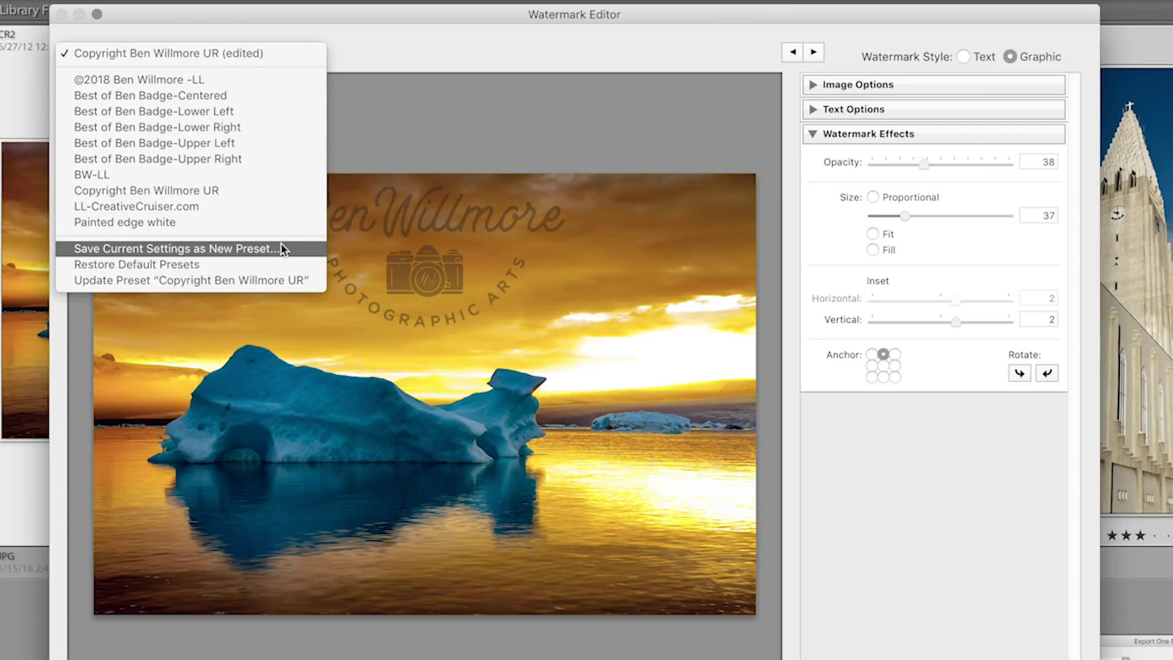
click(453, 245)
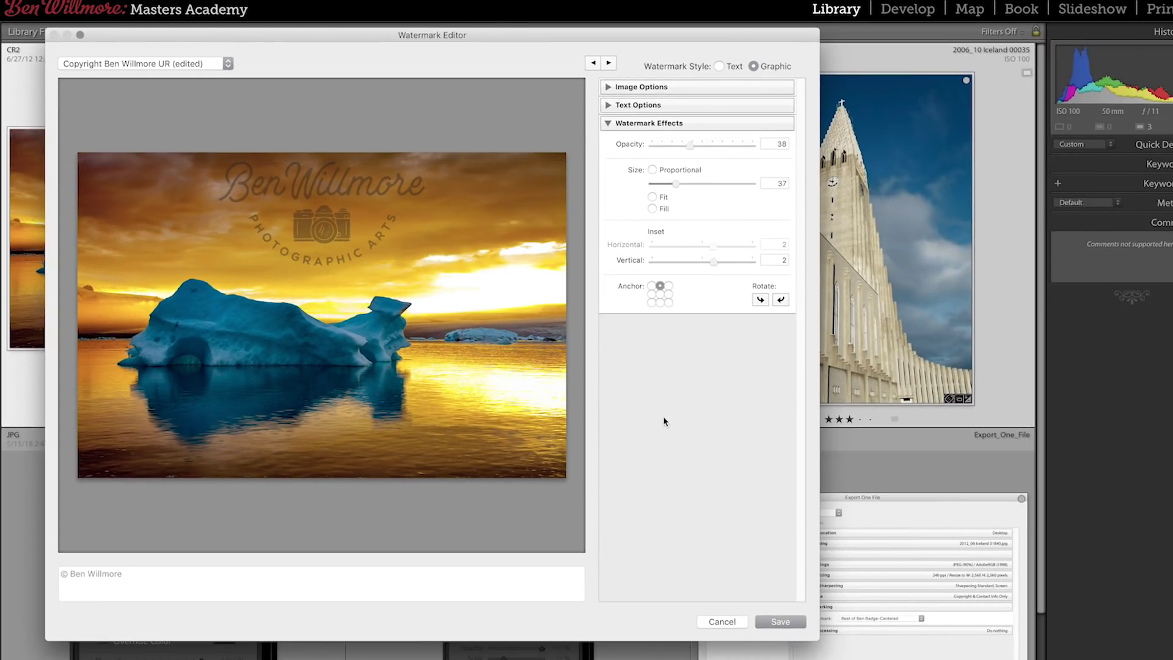
click(780, 621)
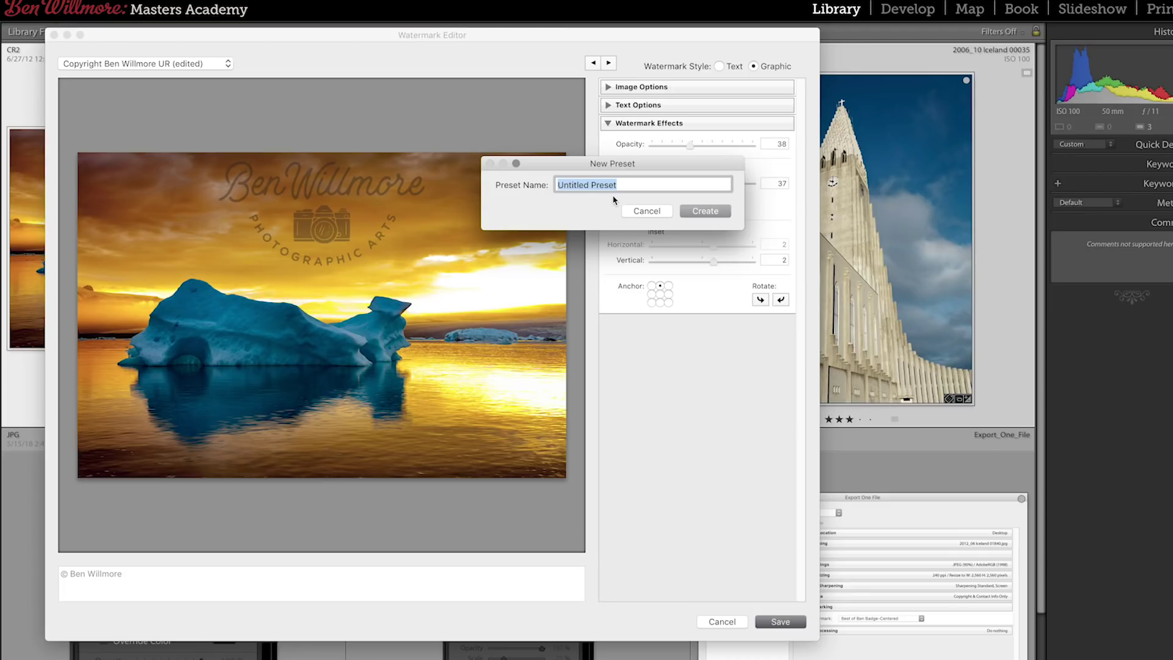
text(Badge top center)
click(711, 214)
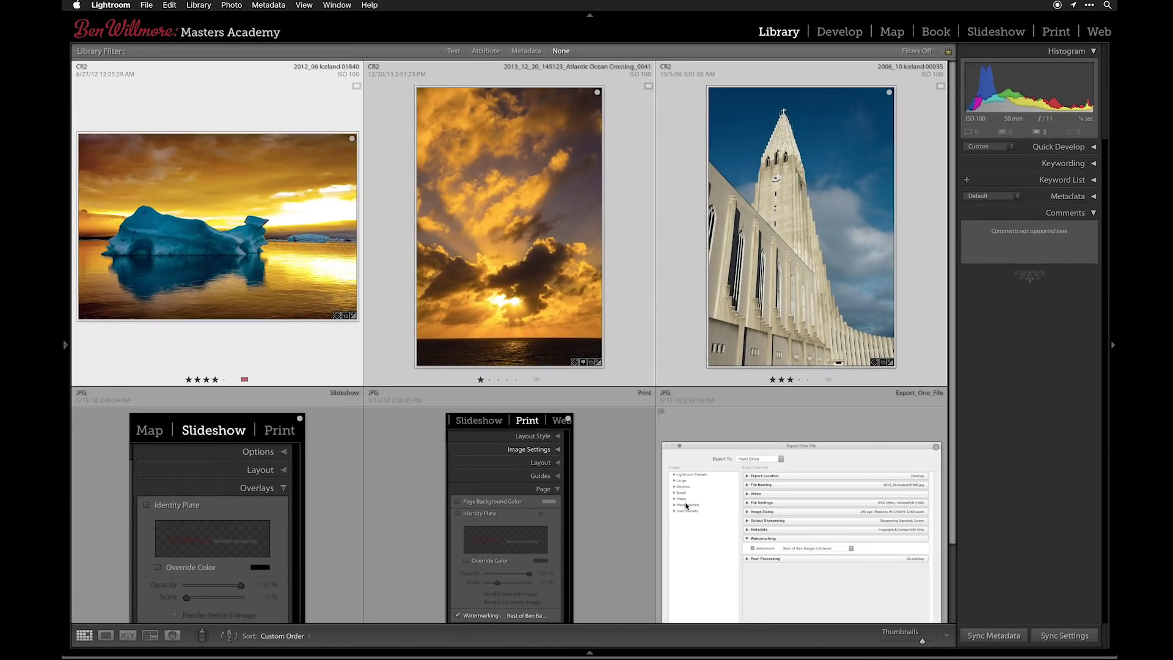
View the Export_One_File screenshot full screen to show its Watermarking section using the badge preset.
click(805, 571)
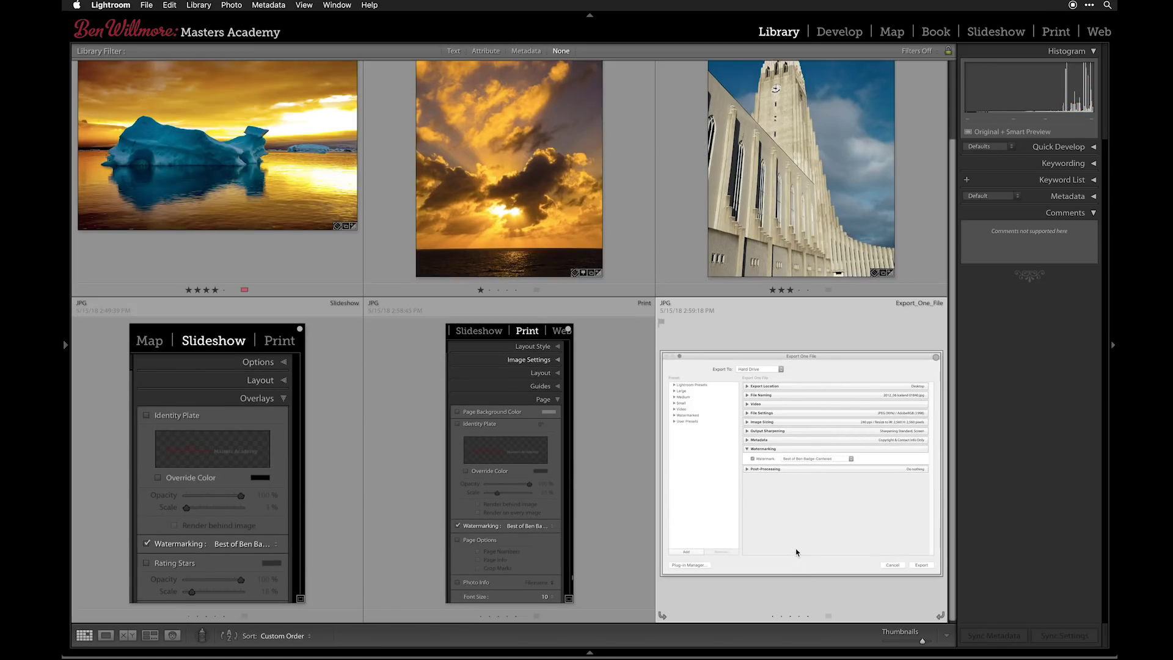
key(f)
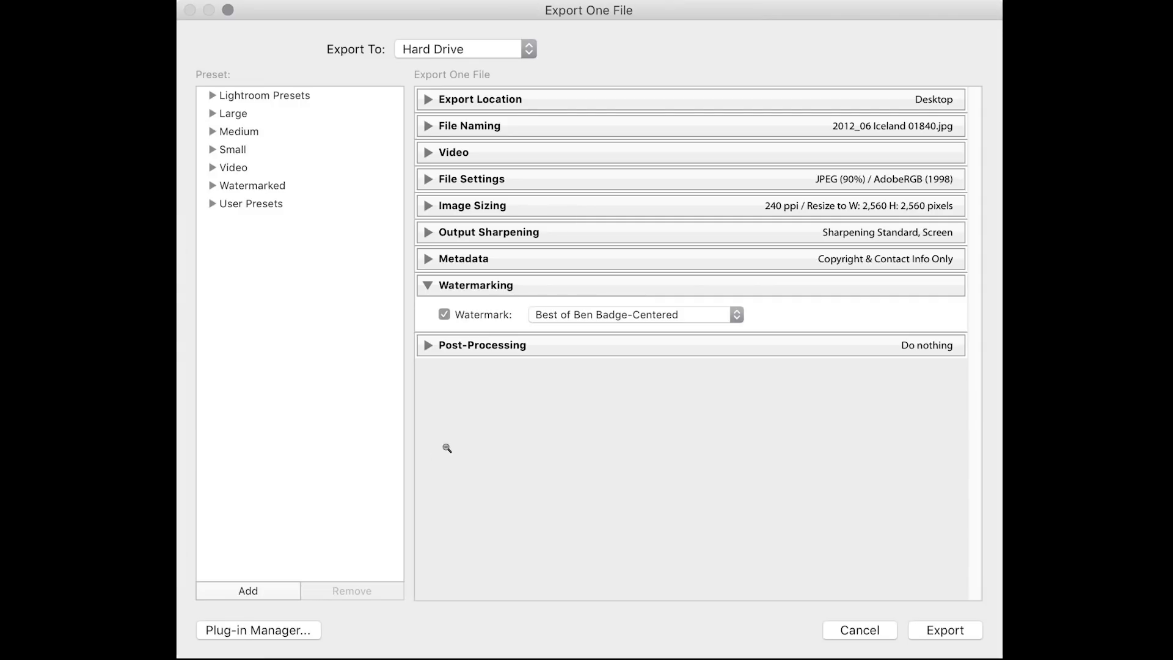
click(249, 591)
Show the Print panel screenshot full screen, highlighting Page > Watermarking, and return to the grid.
key(Escape)
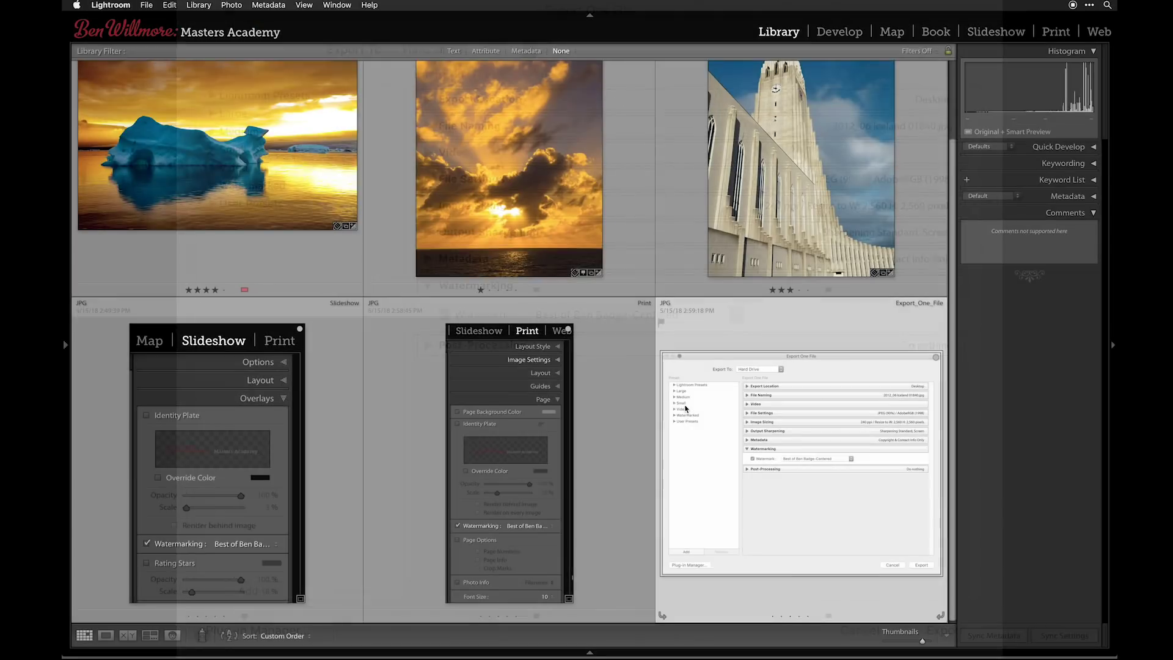
click(490, 402)
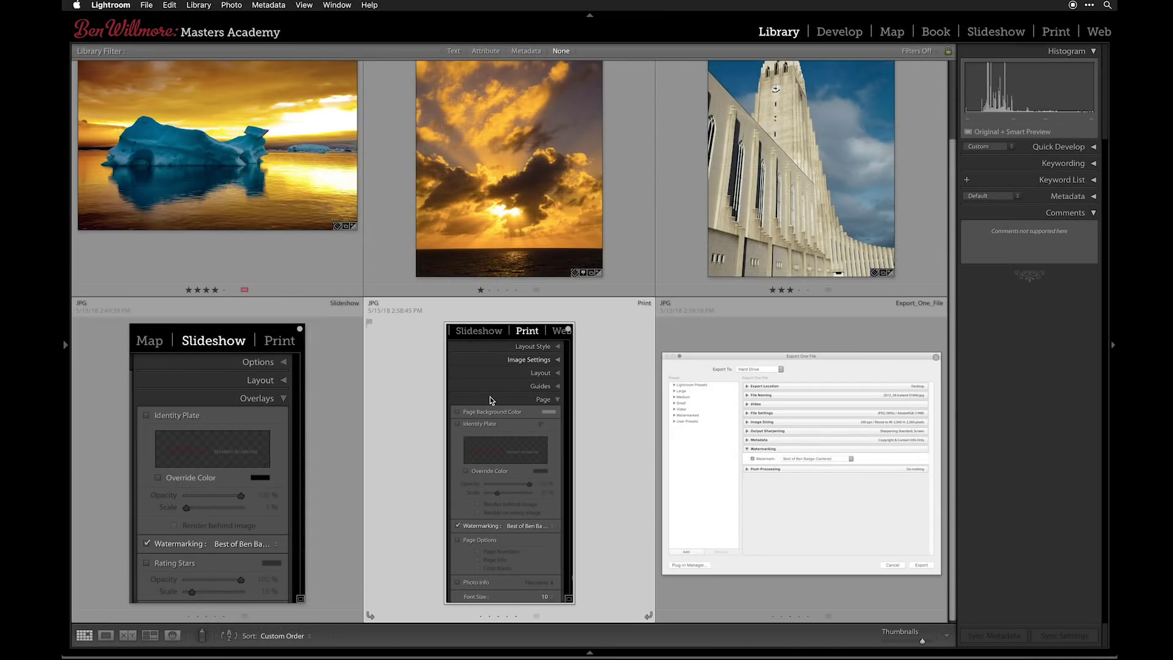
key(f)
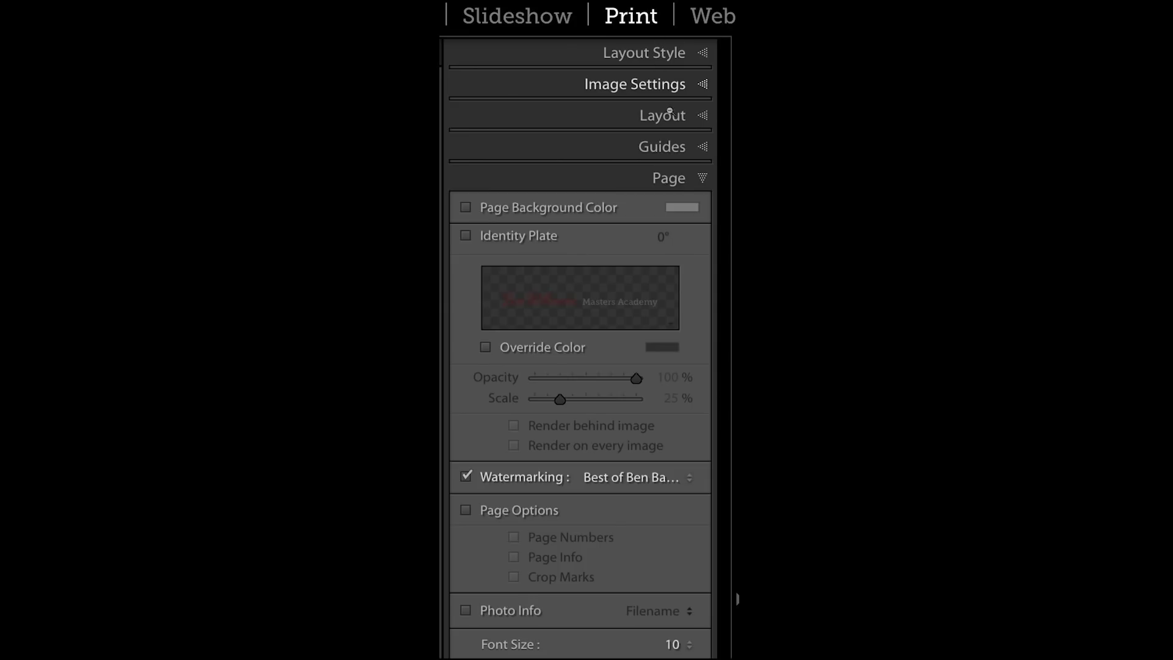
click(663, 179)
click(468, 476)
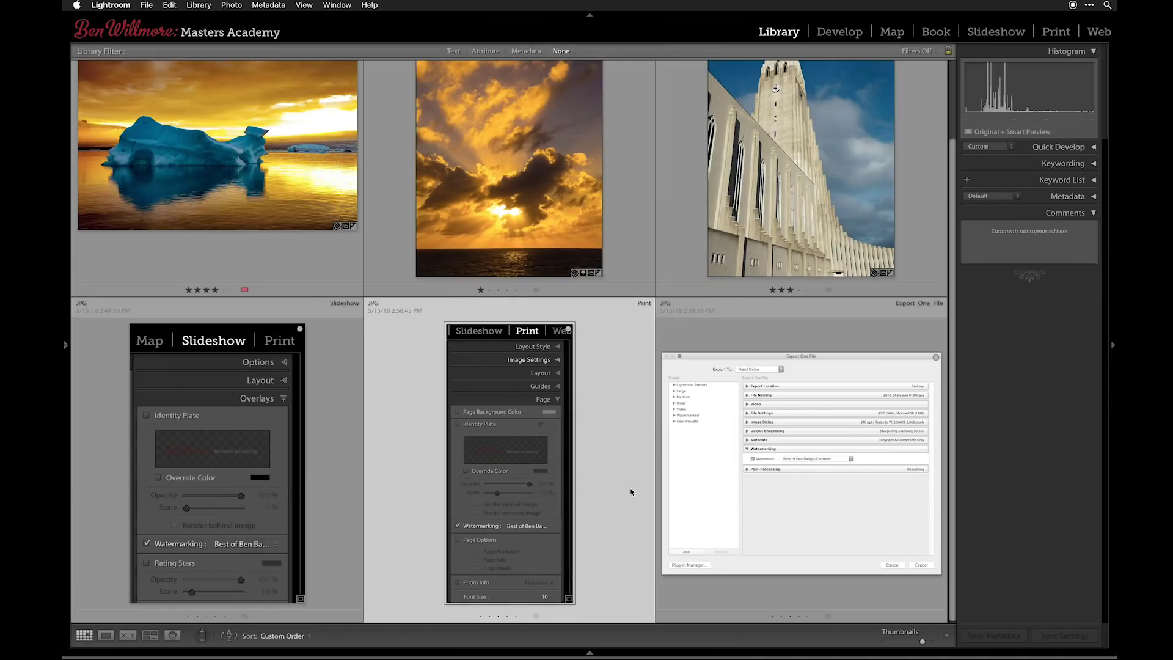
Show the Slideshow screenshot full screen to display its Overlays > Watermarking option.
click(289, 444)
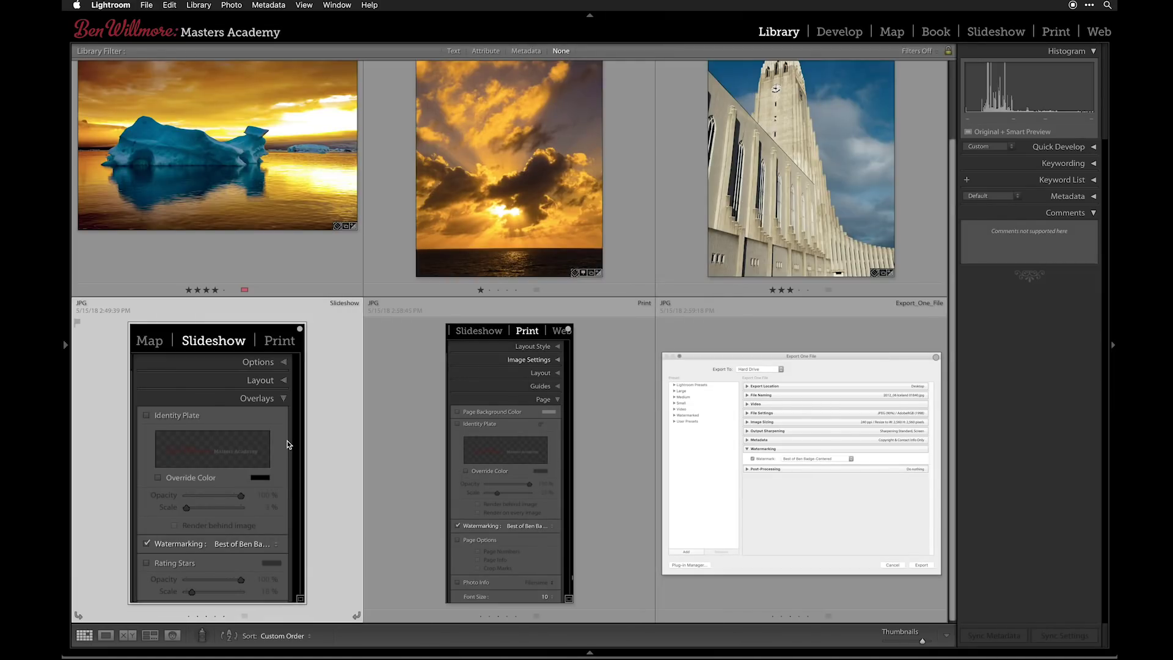
key(f)
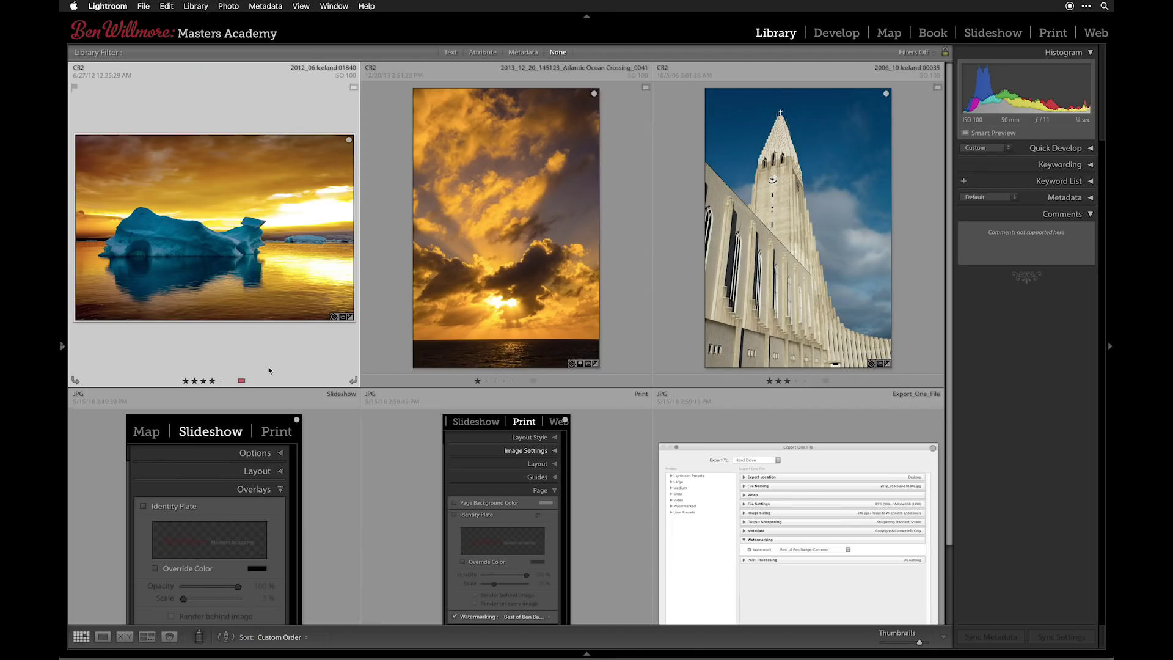
Switch to Photoshop, where badge on white.psd is open with the logo on grey.
mouse_move(475, 657)
click(554, 642)
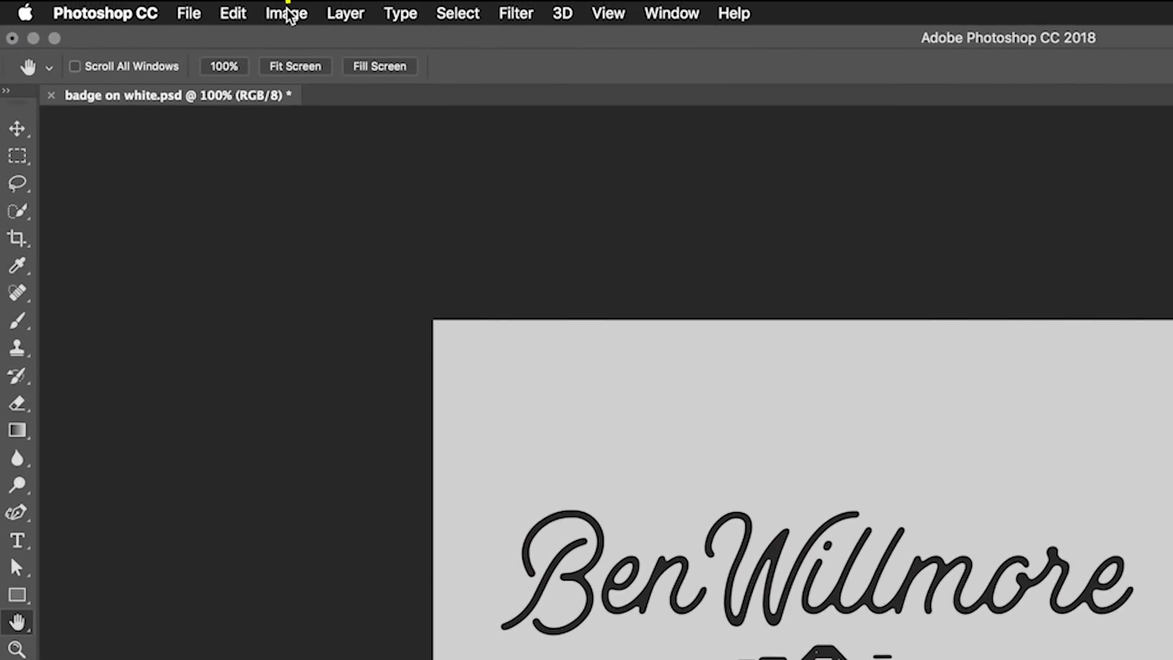
click(288, 14)
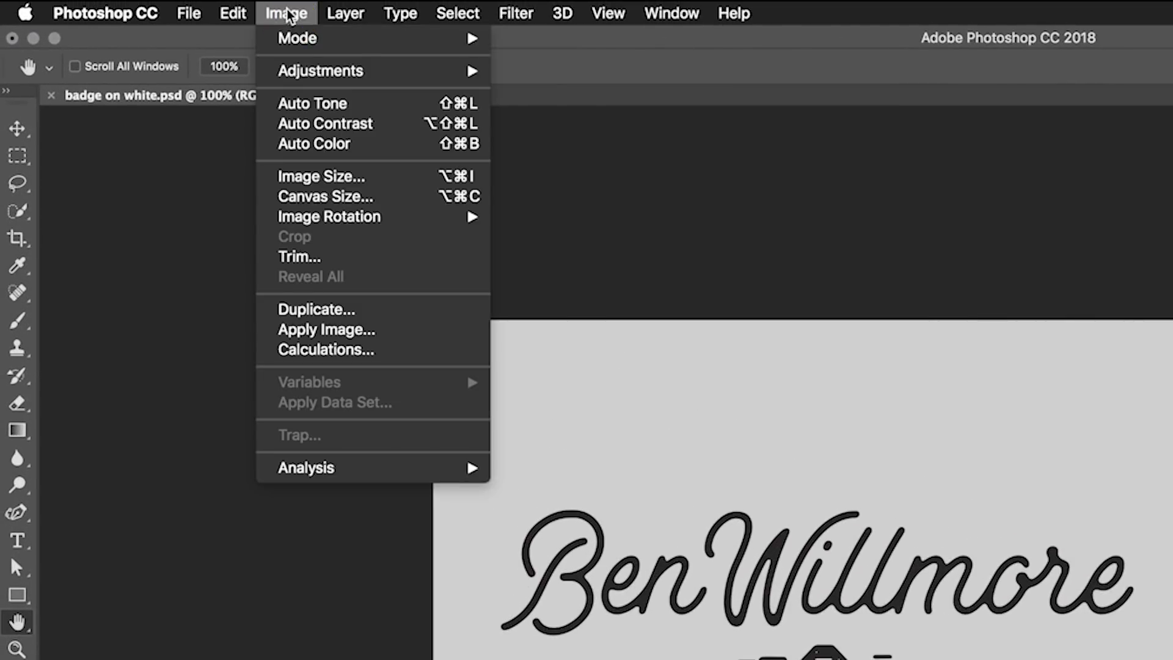
Apply Levels with black input 46 and white input 201 for a white background and black logo.
mouse_move(306, 73)
click(513, 89)
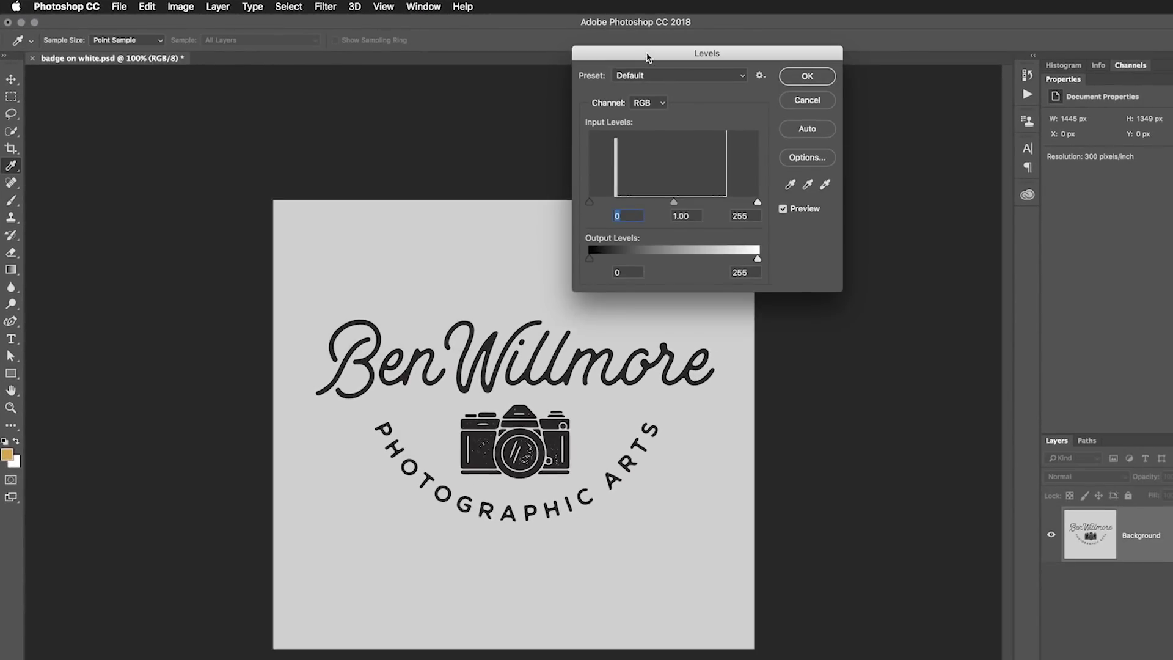
drag(647, 54, 893, 200)
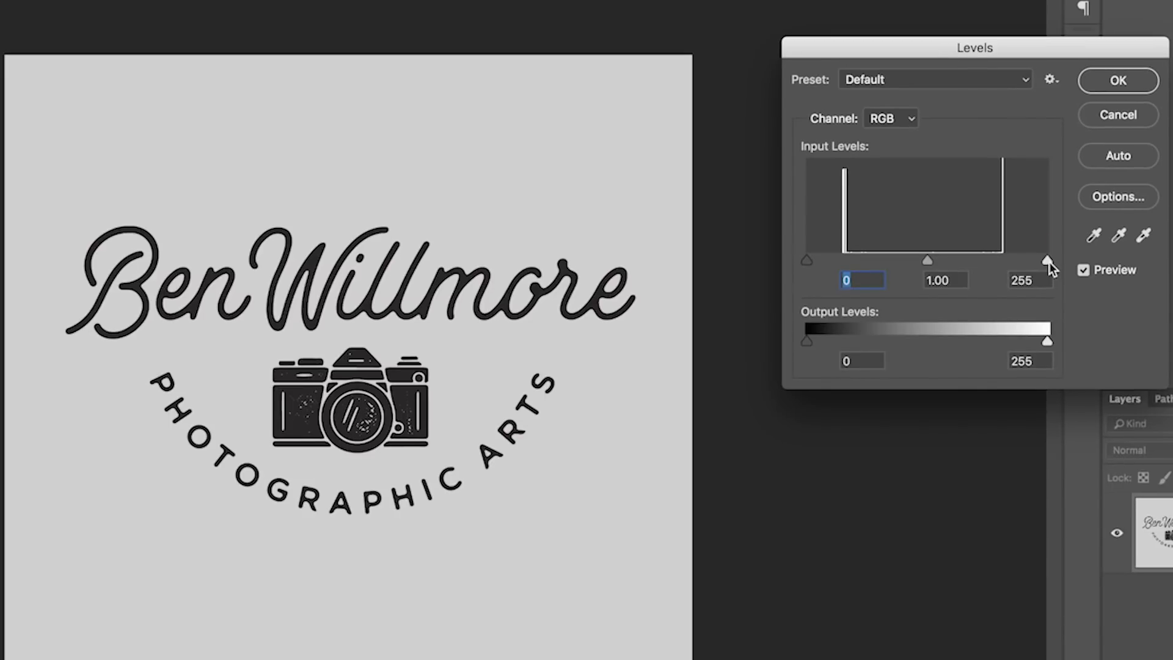
click(1003, 343)
drag(1050, 259, 983, 265)
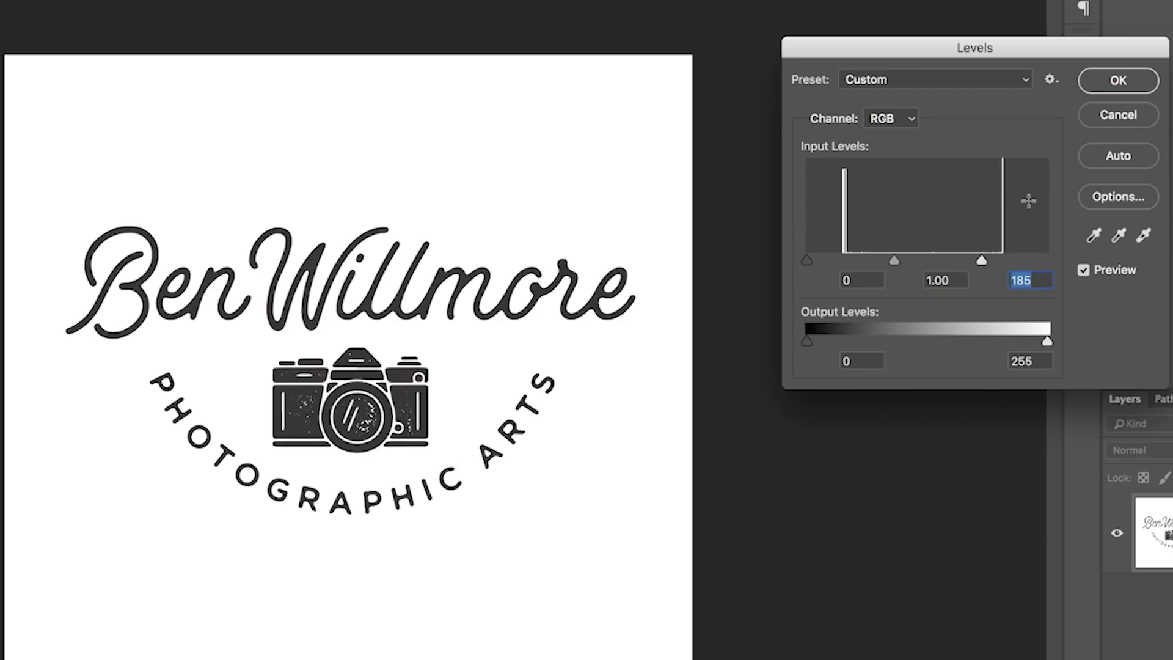
mouse_move(987, 259)
mouse_down()
mouse_move(1039, 265)
mouse_move(998, 262)
mouse_up()
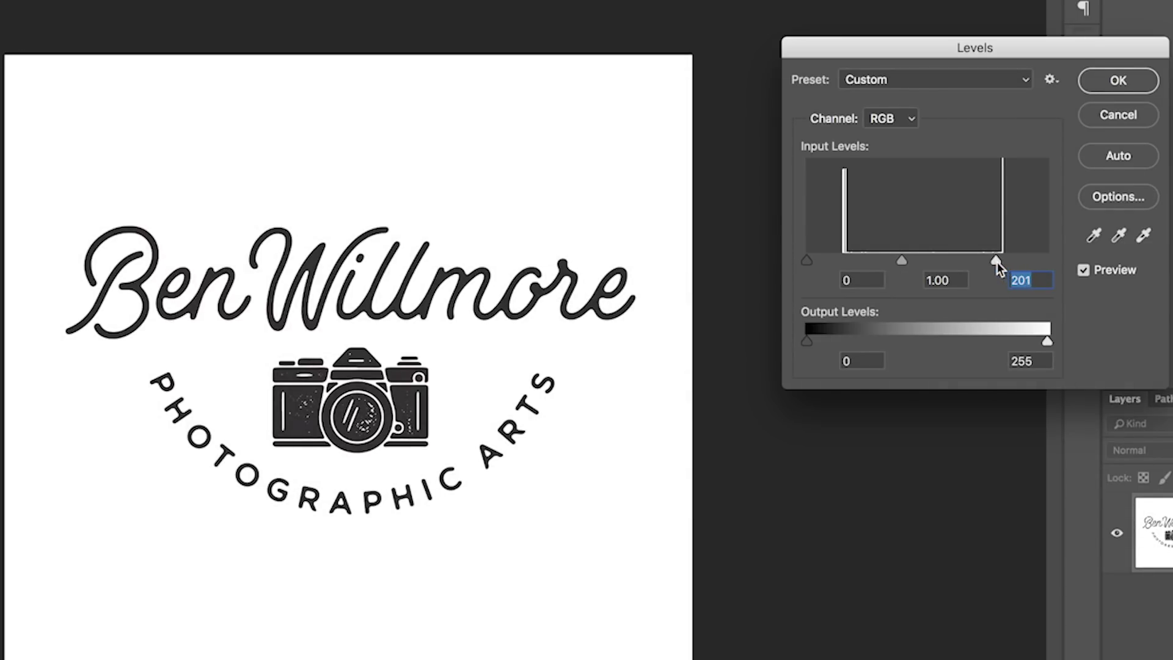
click(808, 266)
drag(807, 262, 852, 259)
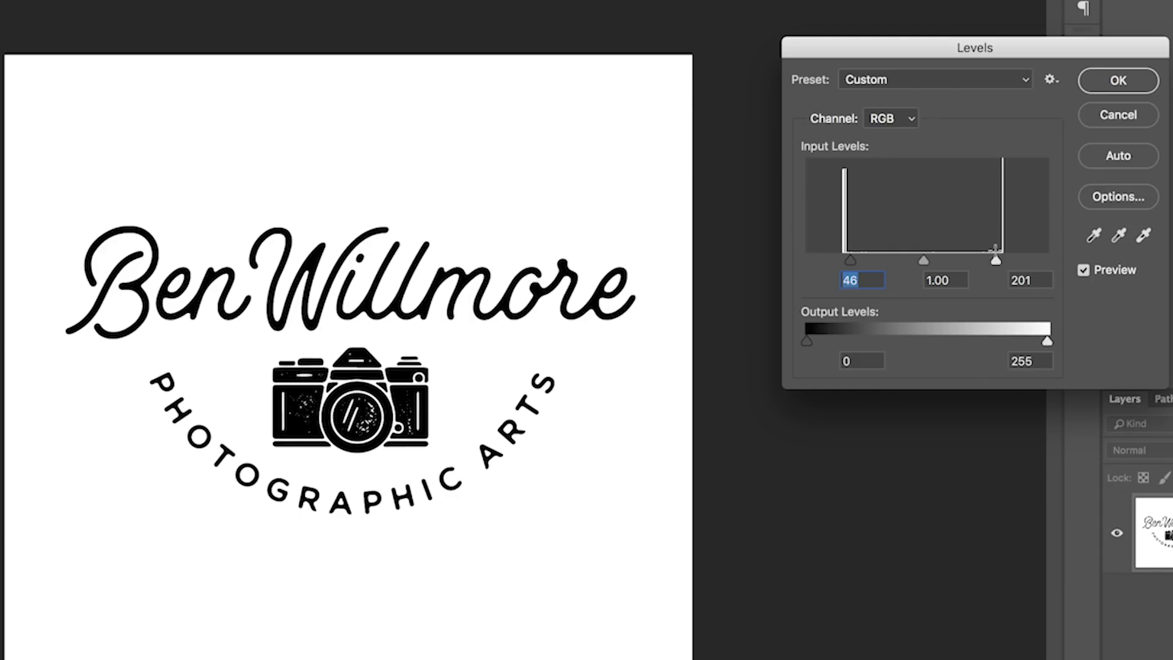
click(1119, 80)
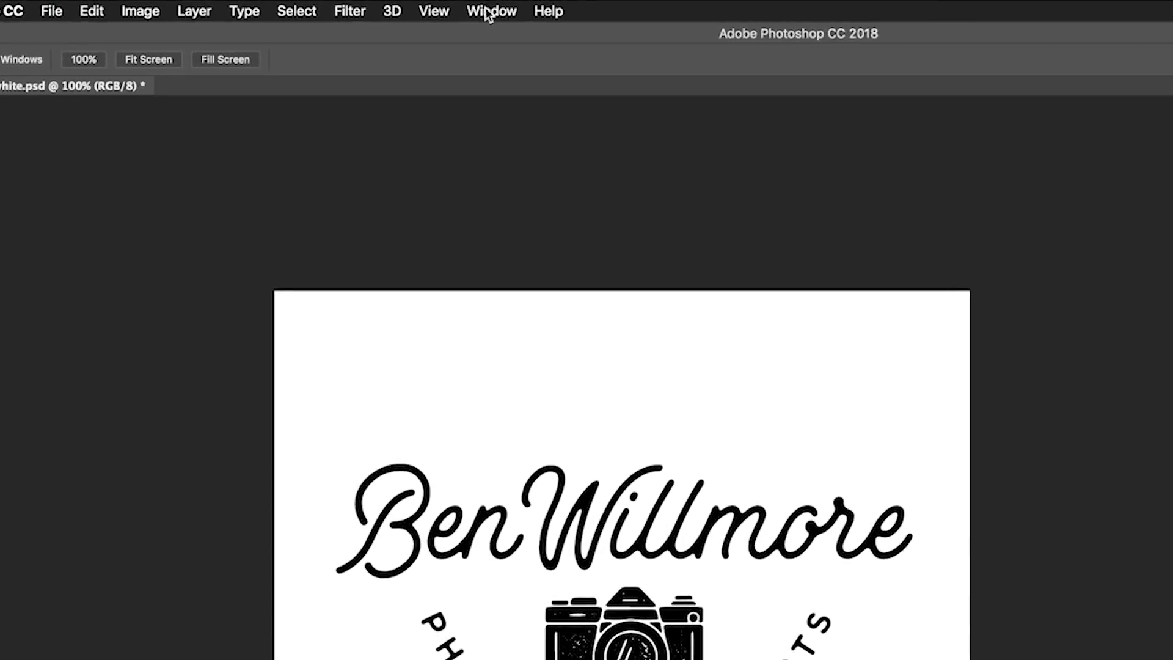
Show the Channels panel and load the RGB composite's luminosity as a selection.
click(410, 5)
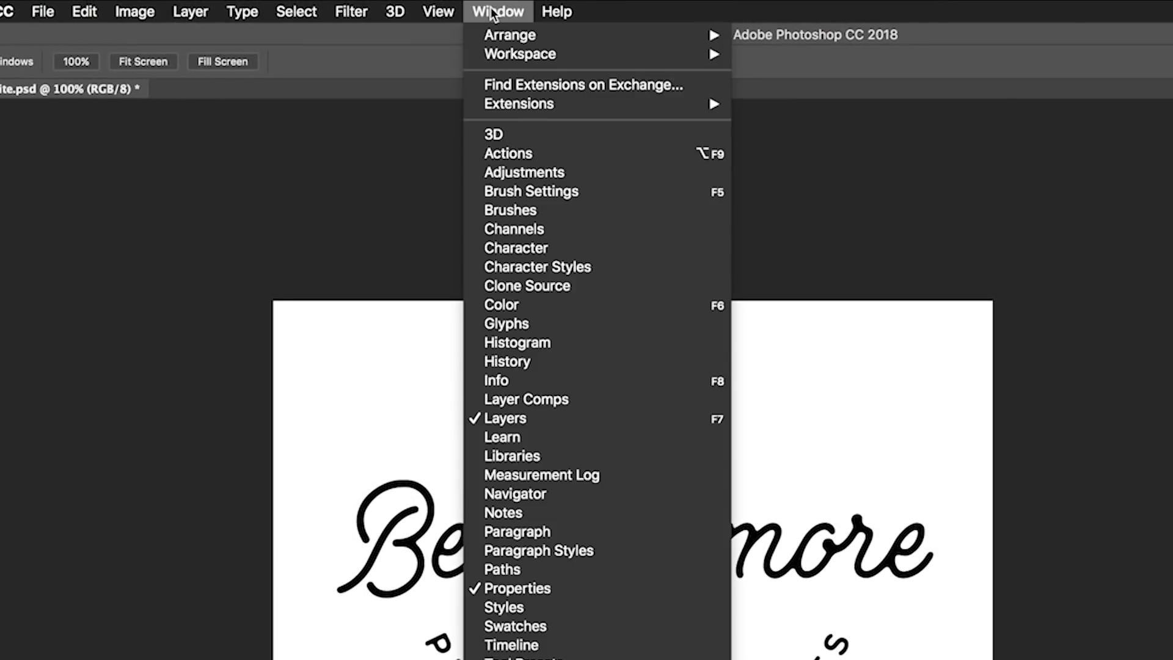
click(553, 231)
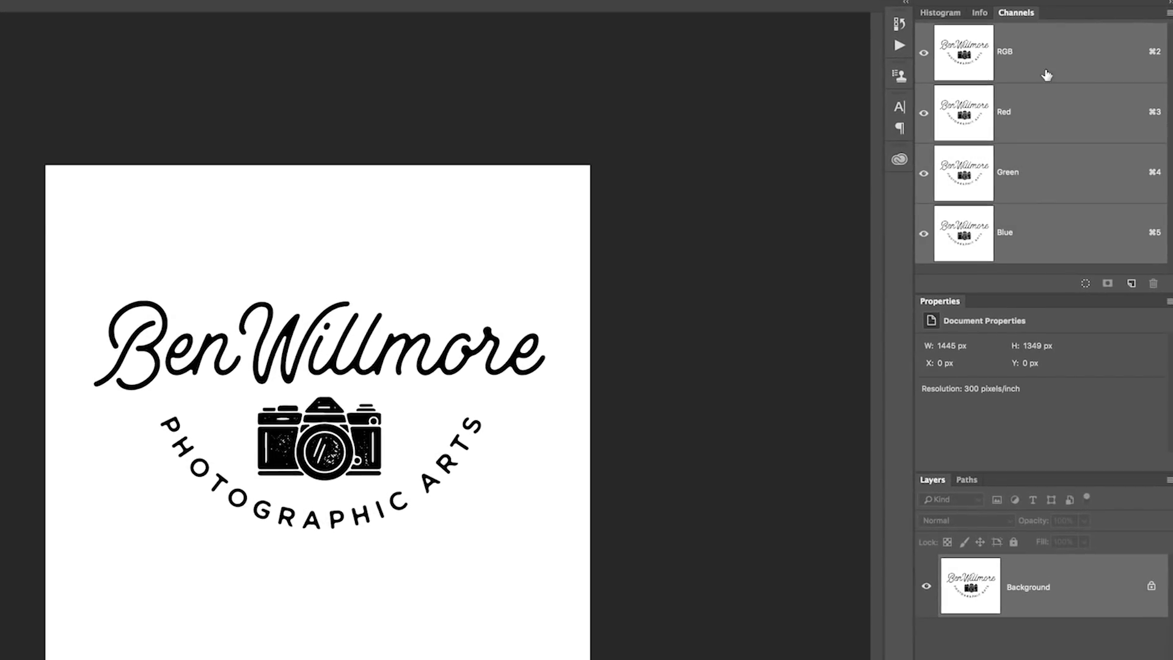
click(965, 49)
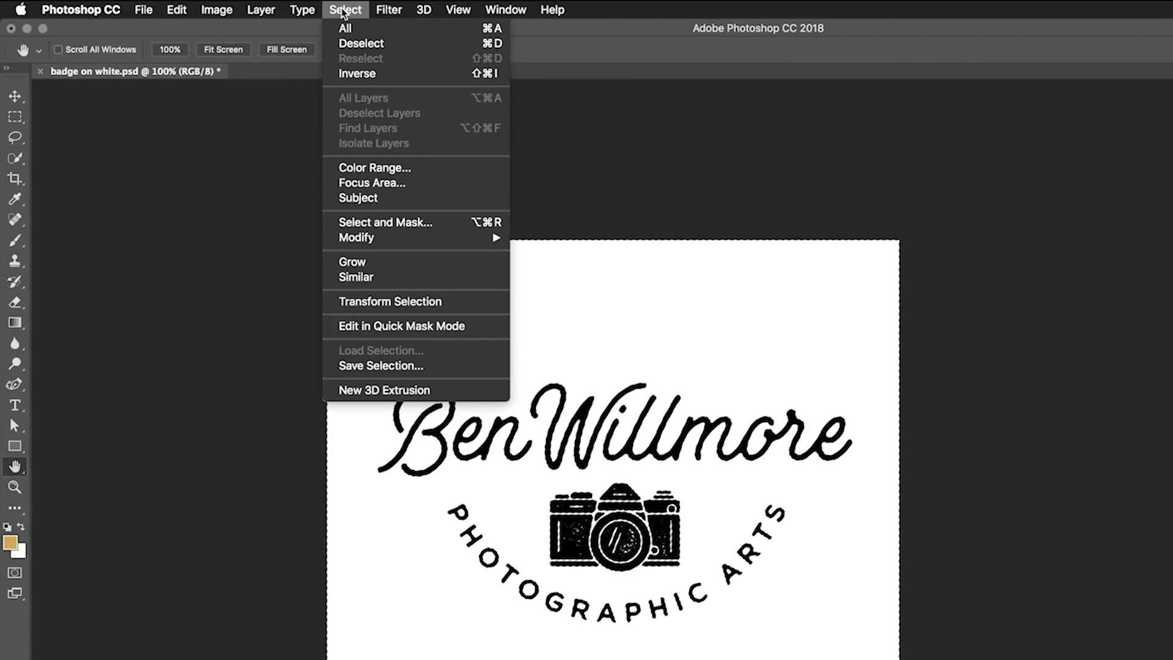
Invert the selection and add a Solid Color fill layer in dark red #8e1e2b over the logo.
click(353, 73)
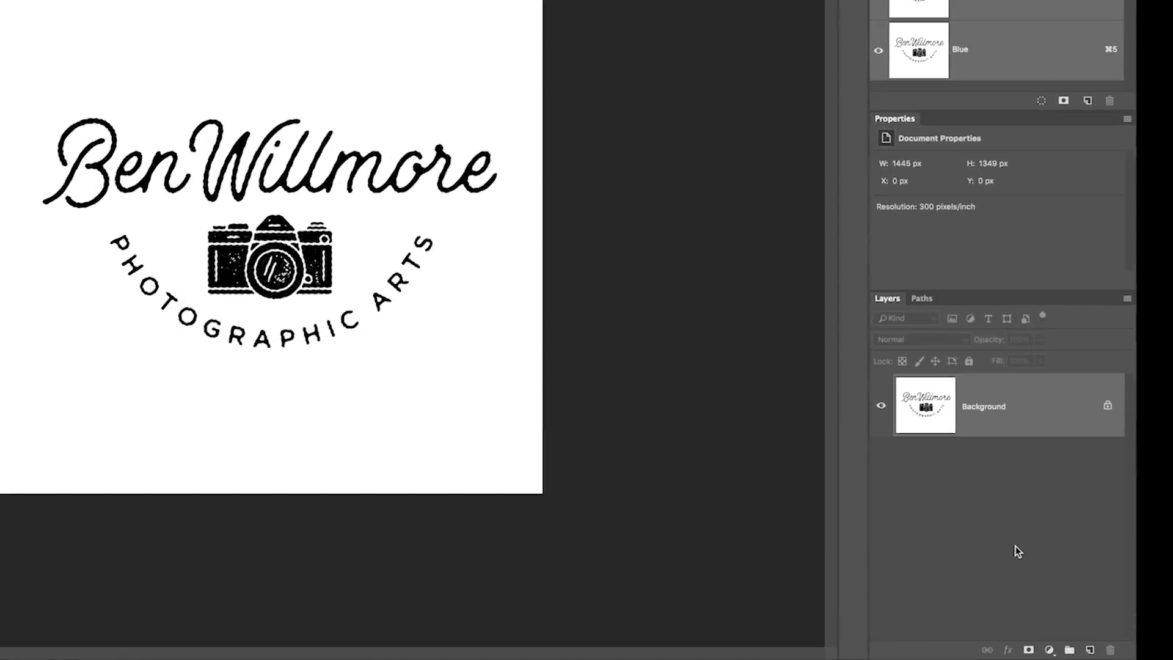
click(1050, 649)
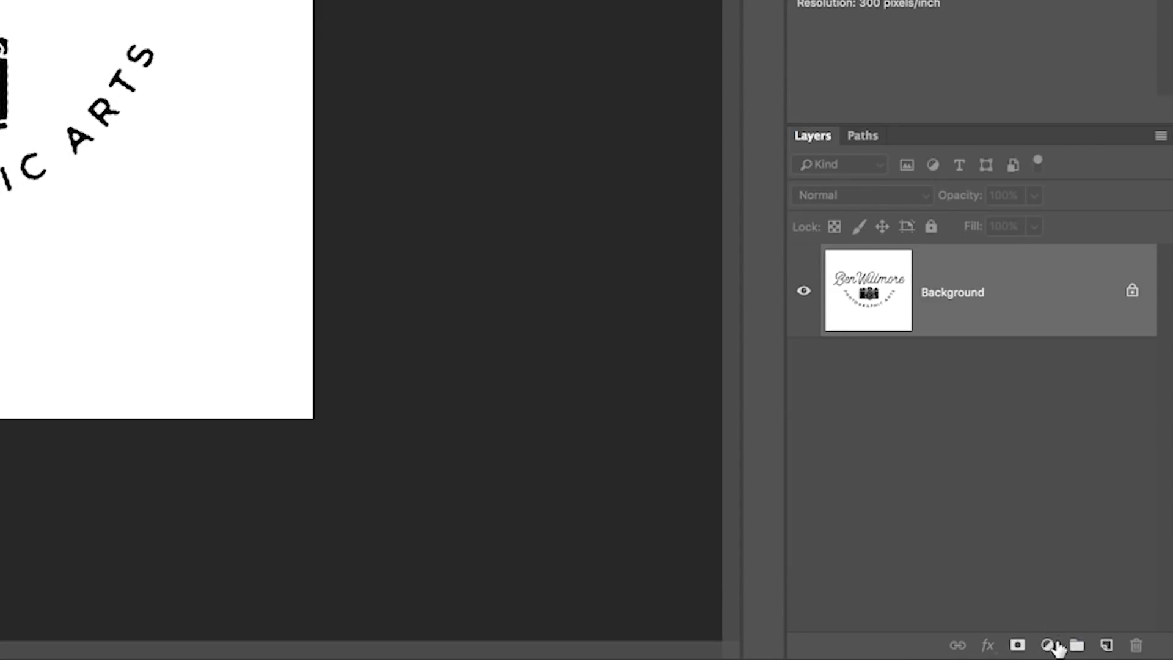
click(1050, 646)
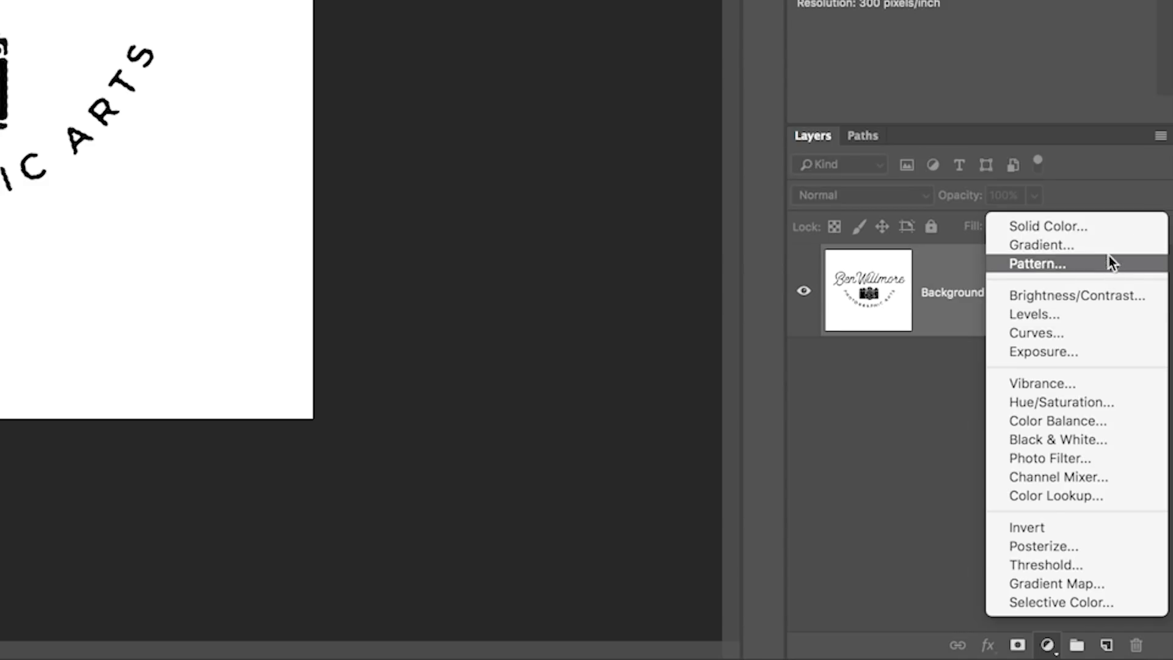
click(1109, 231)
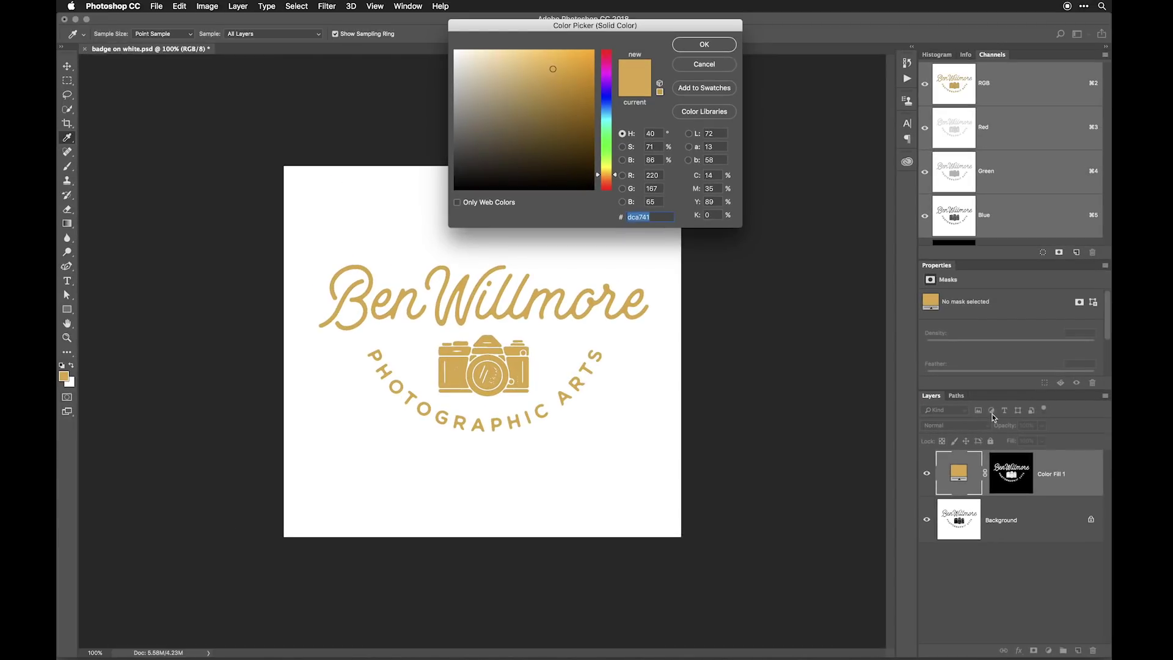
click(610, 94)
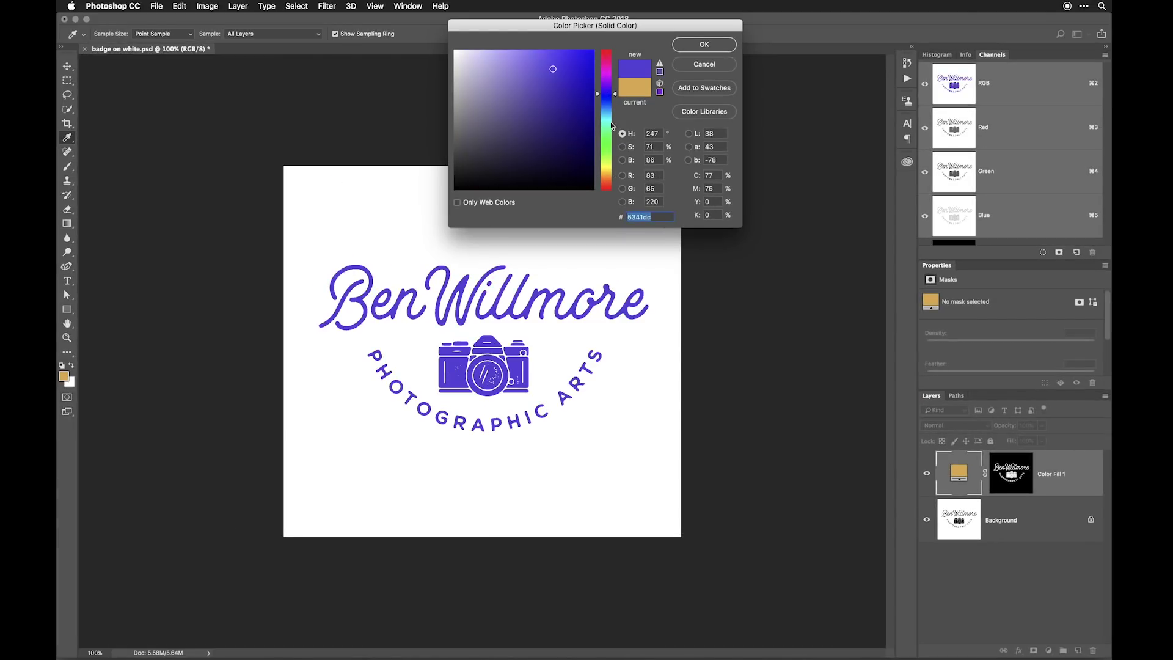
click(607, 139)
click(606, 54)
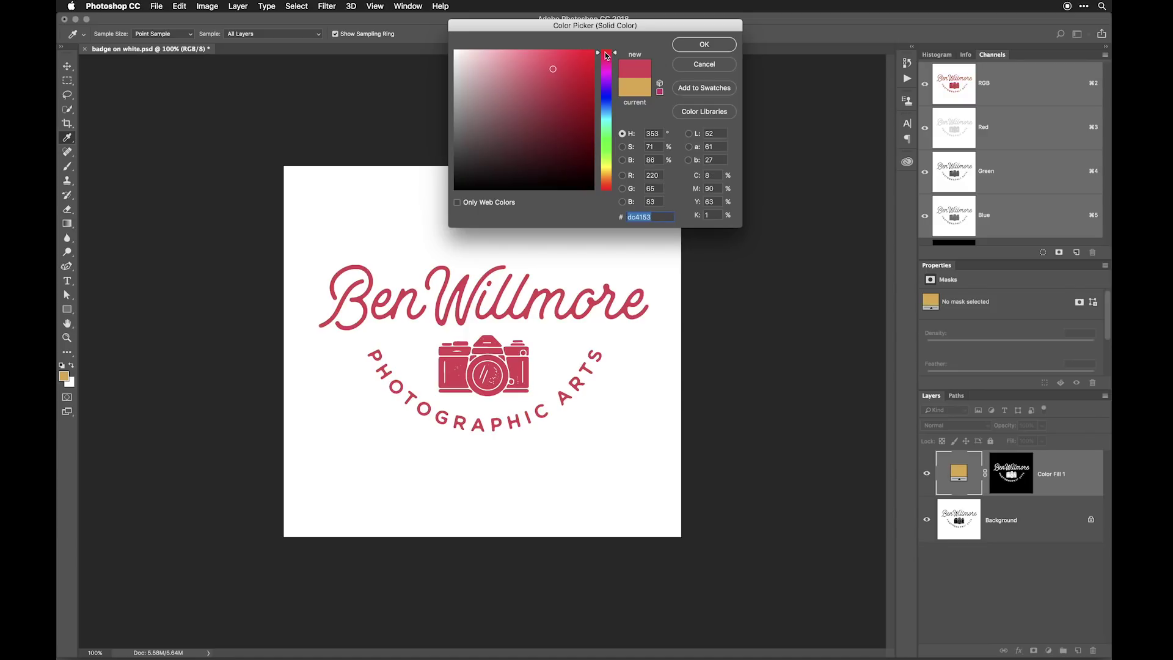
drag(561, 72, 565, 111)
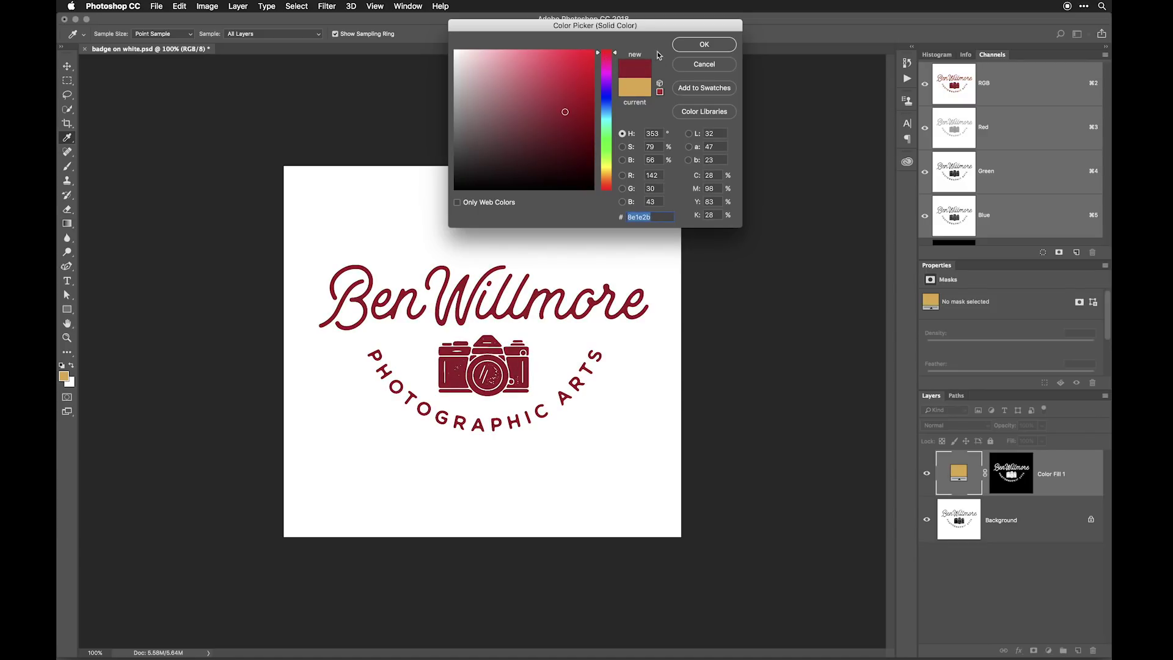
click(692, 47)
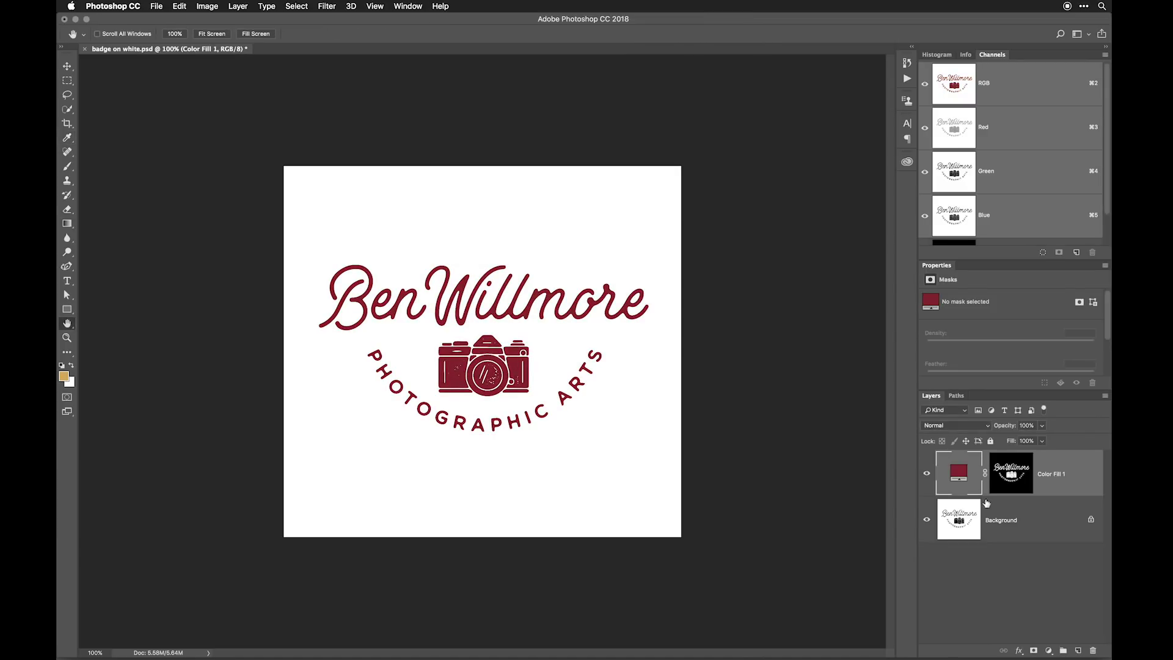
Delete the white Background layer so the red badge sits on transparency.
drag(995, 523, 1091, 653)
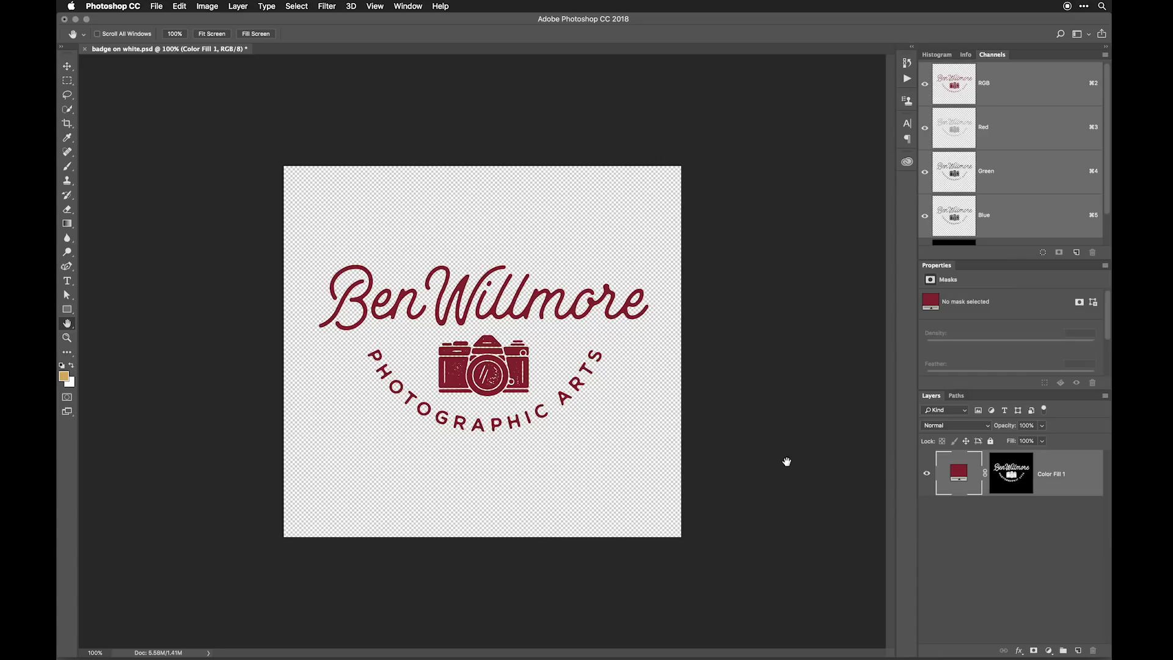
click(160, 7)
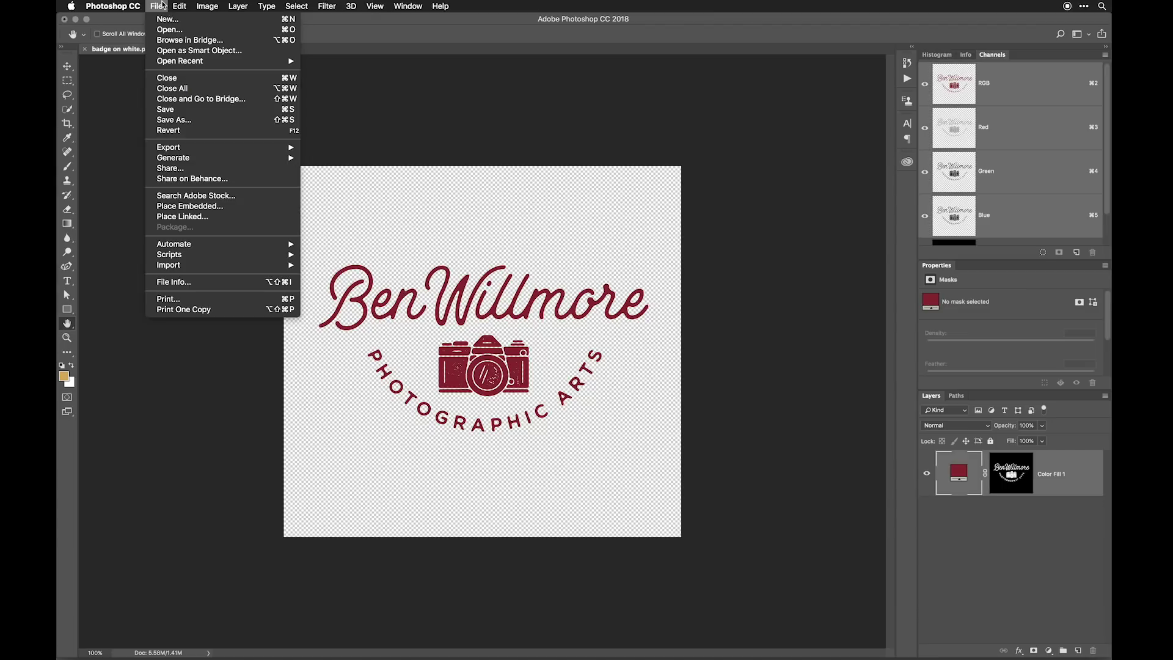
click(162, 6)
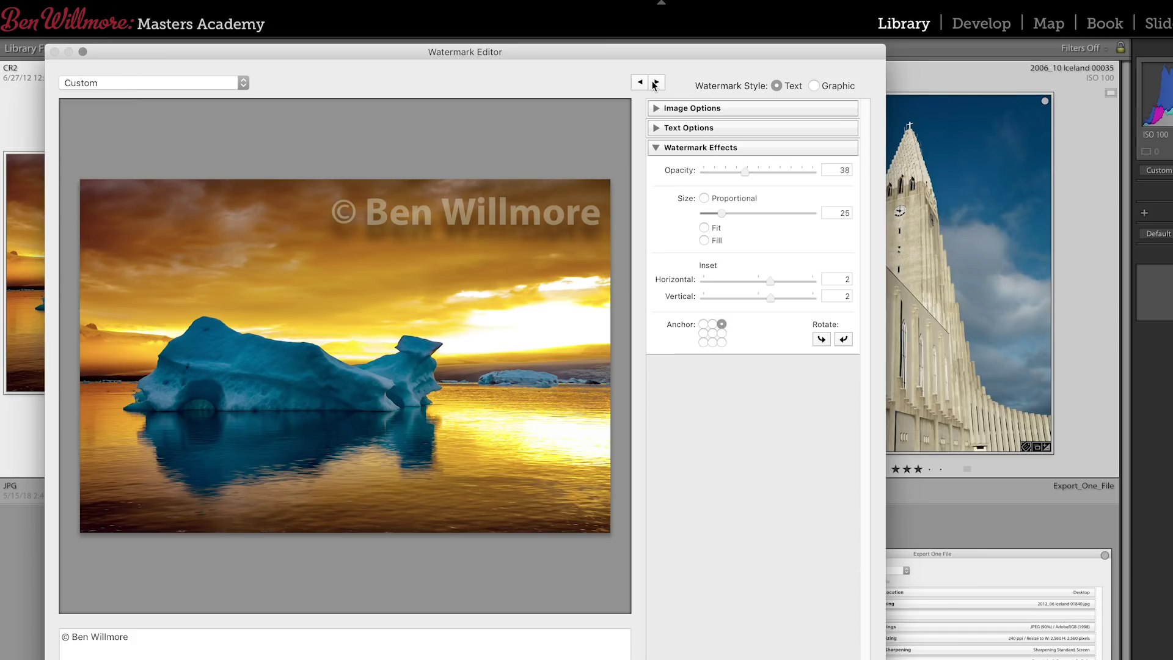
Cycle the watermark preview forward to the church photo, then back to the sunset photo.
click(656, 81)
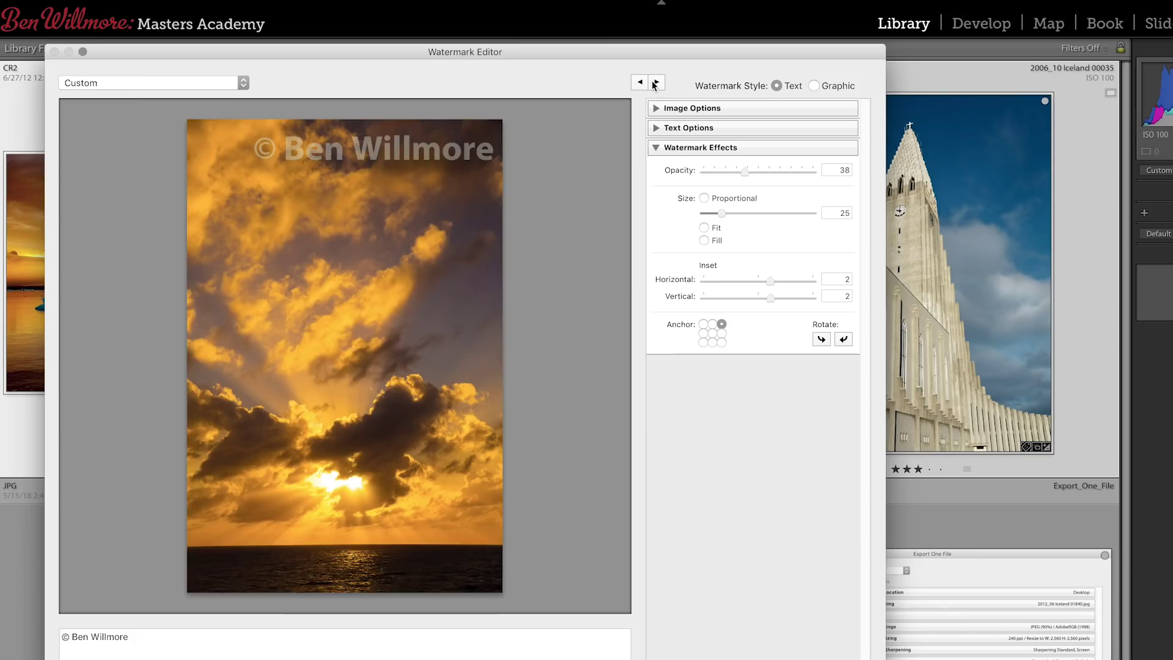
click(655, 82)
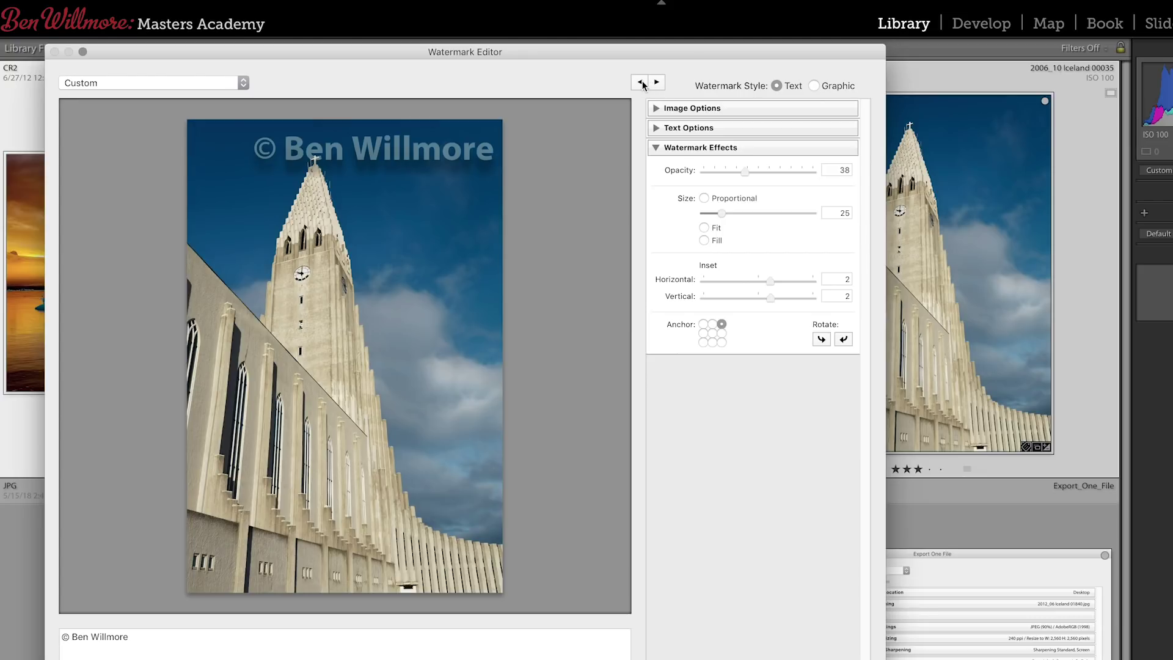
click(641, 82)
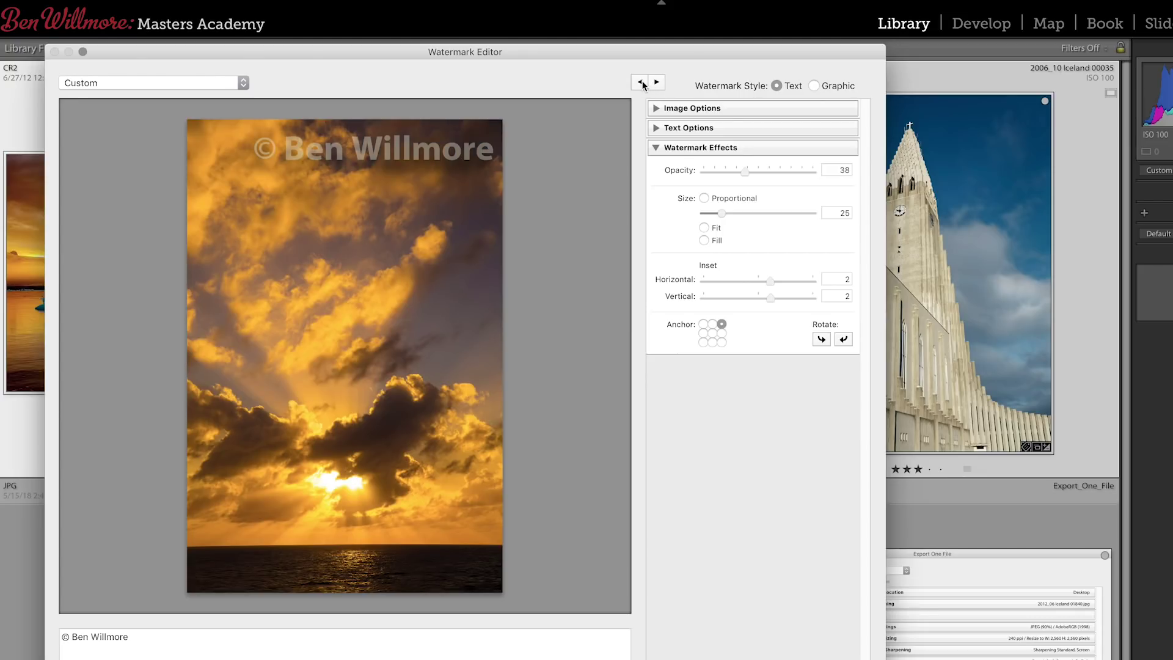